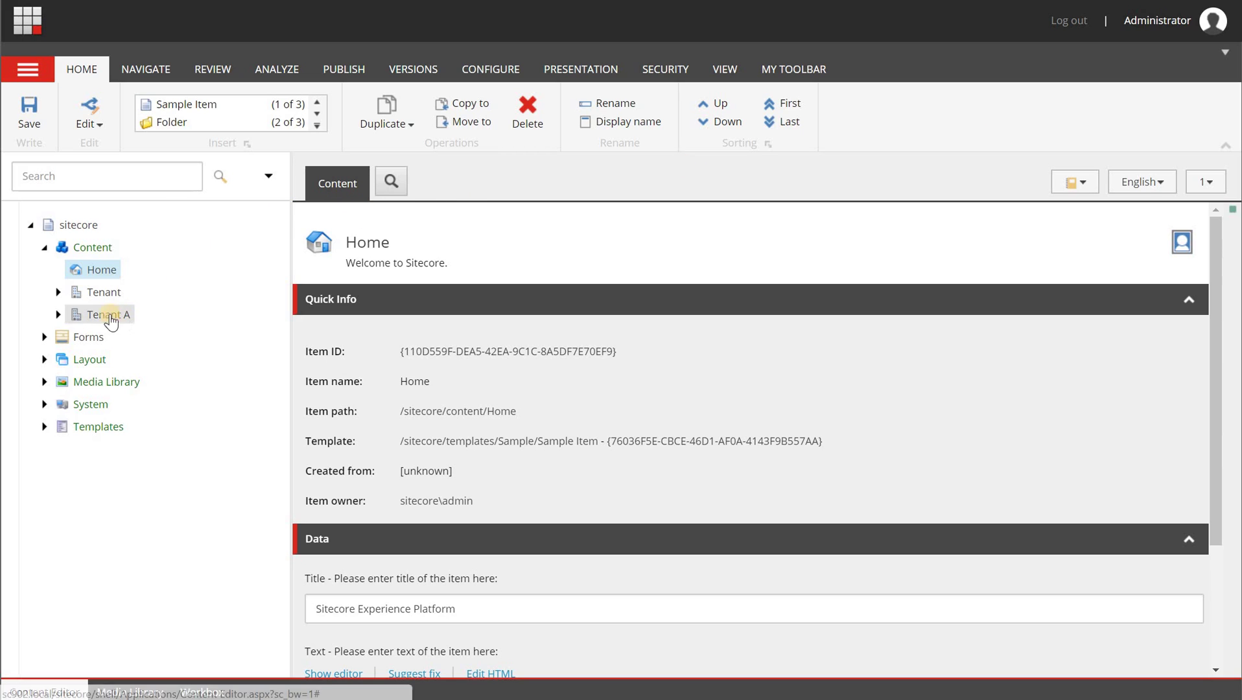
- Expand Tenant A and Site A in the content tree and bring up the Home item's context menu
left_click(58, 314)
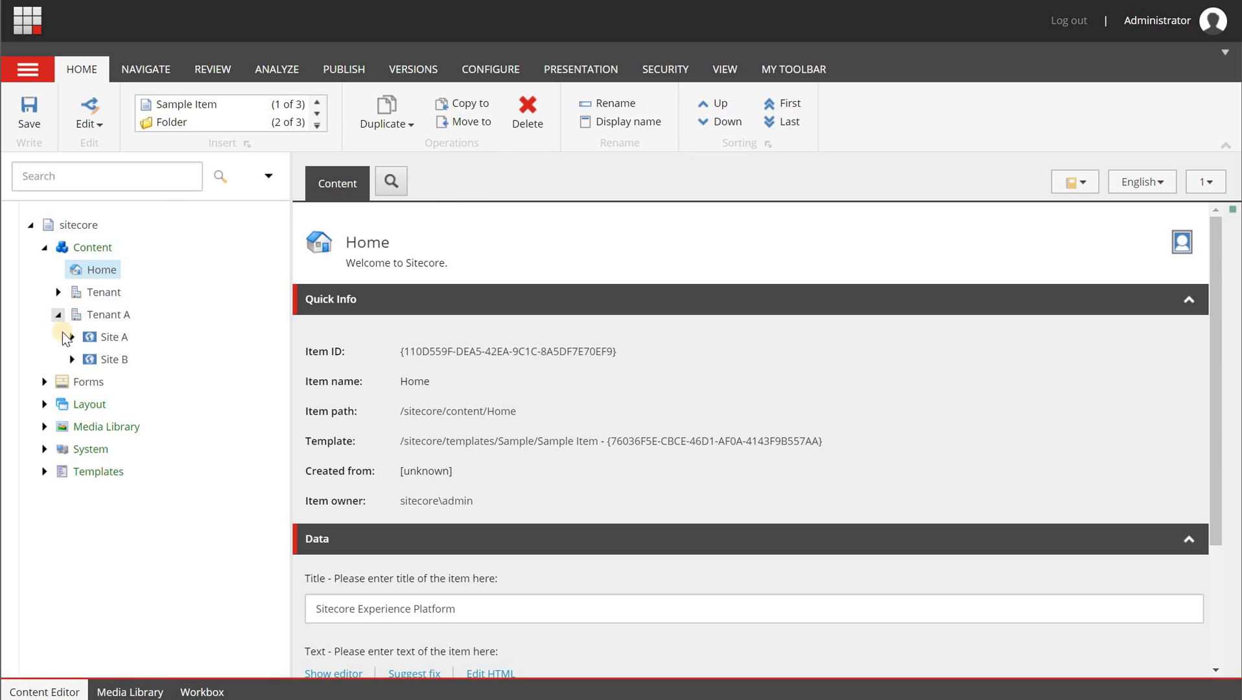
left_click(72, 337)
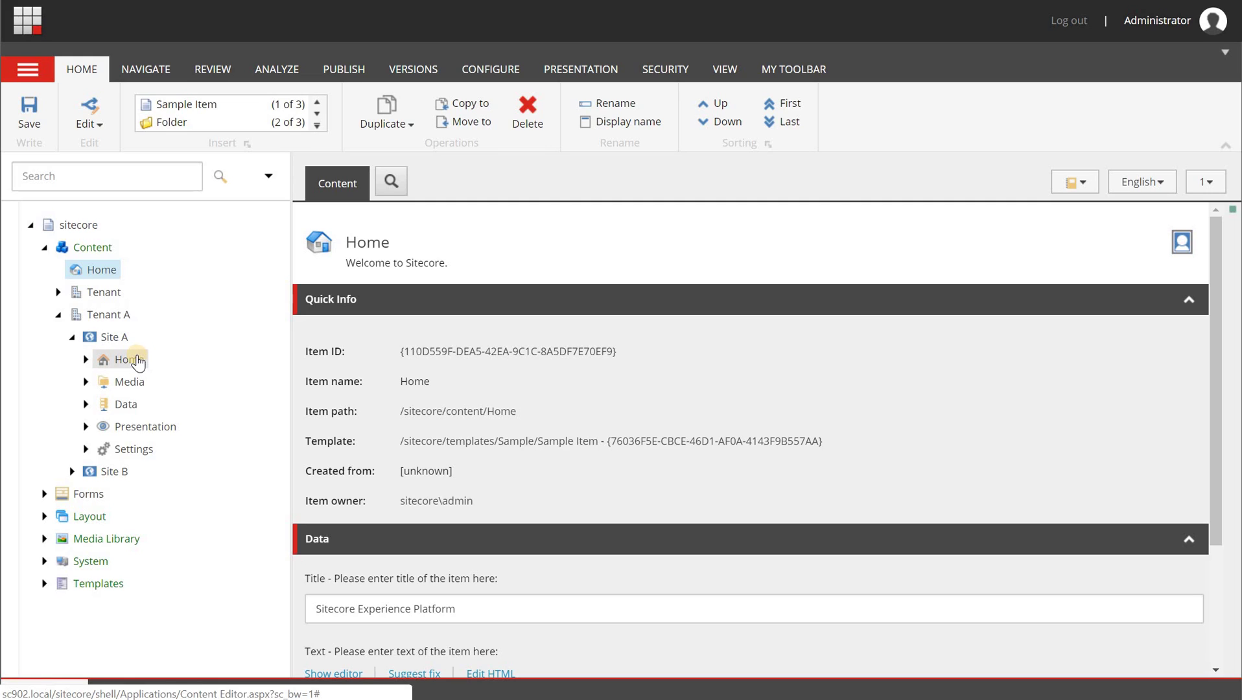
right_click(137, 361)
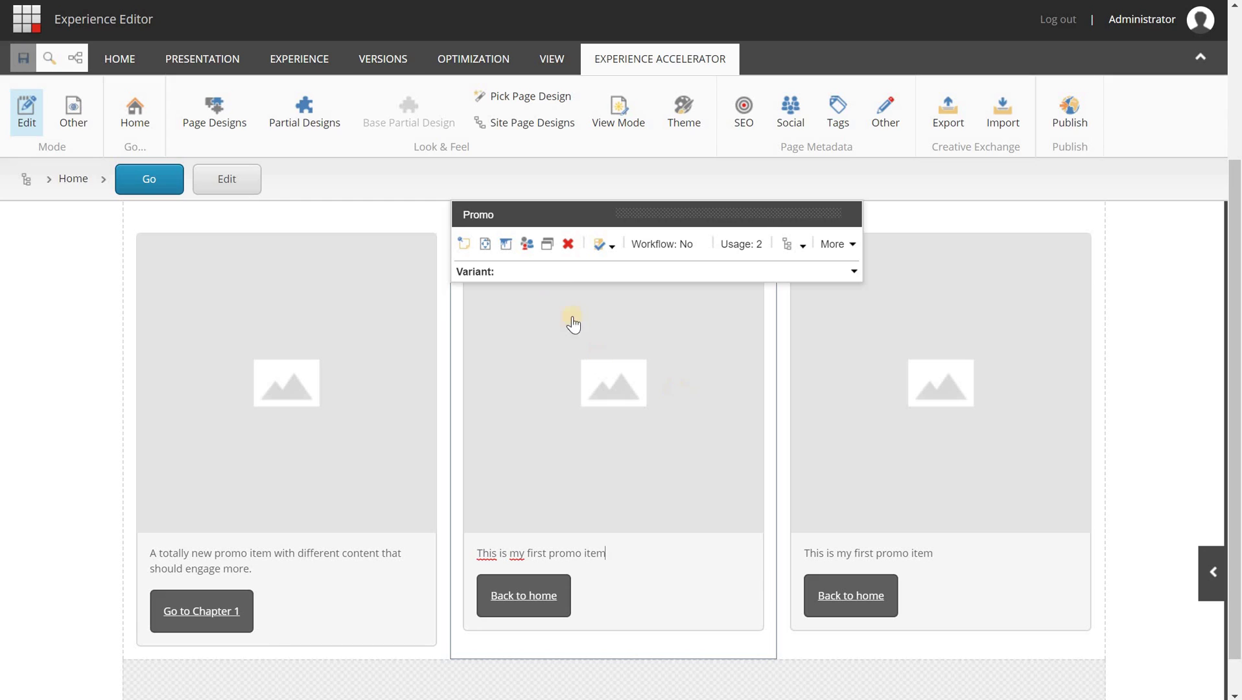
- Start a content test on the promo and add a Variant B variation that uses Promo 2
left_click(553, 249)
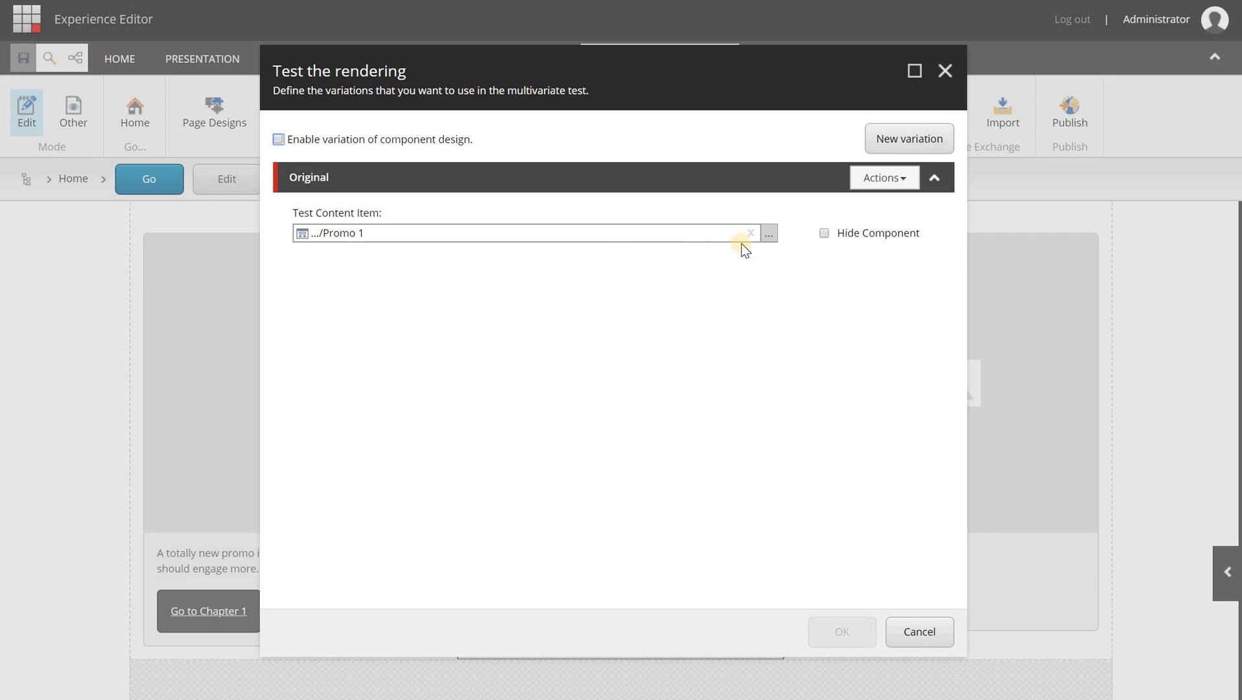
left_click(881, 139)
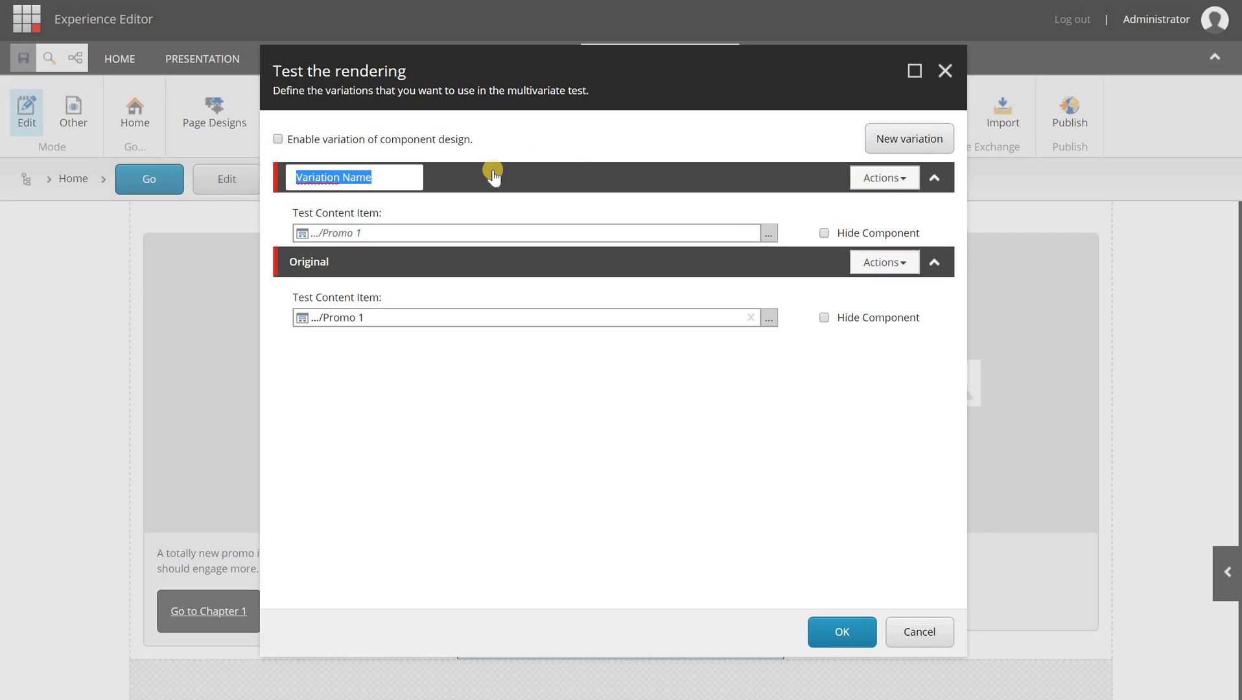
type("V")
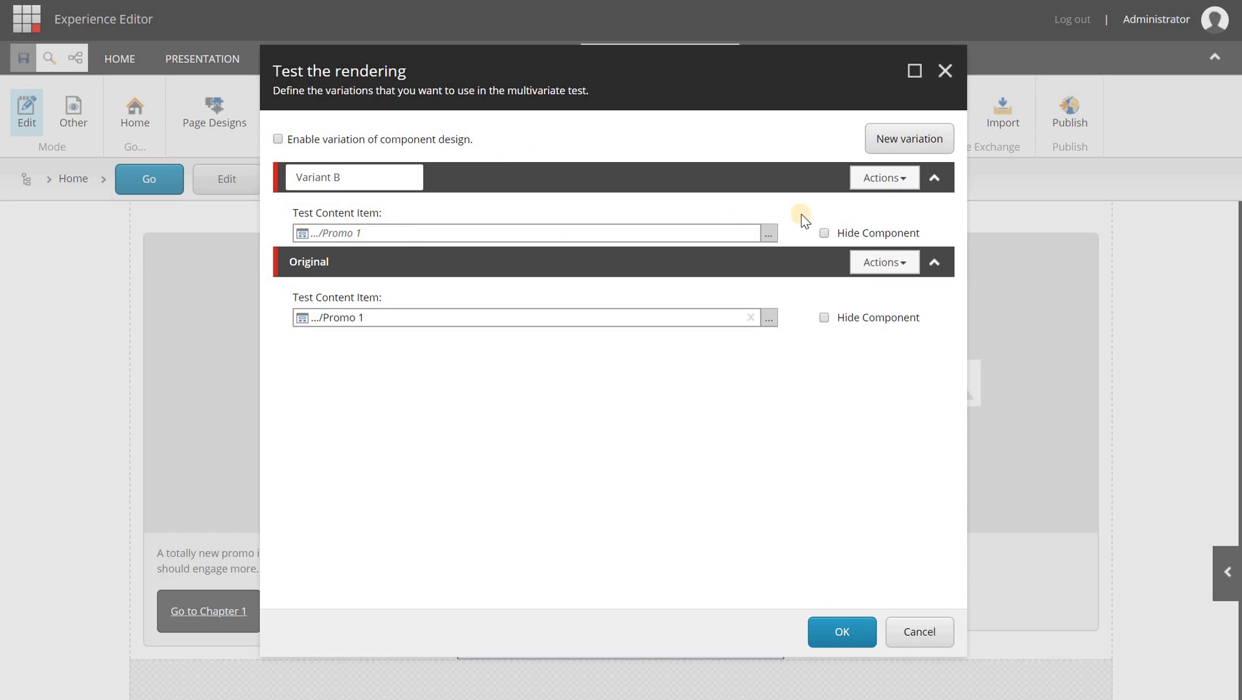
left_click(766, 233)
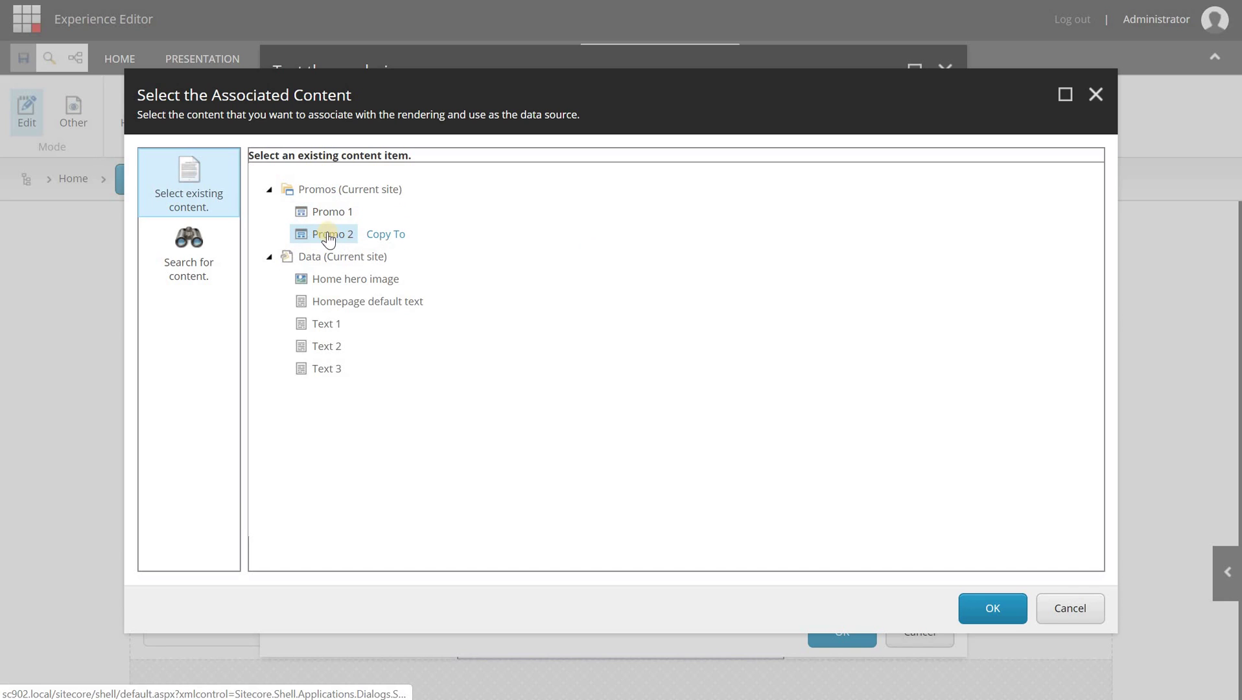
left_click(992, 608)
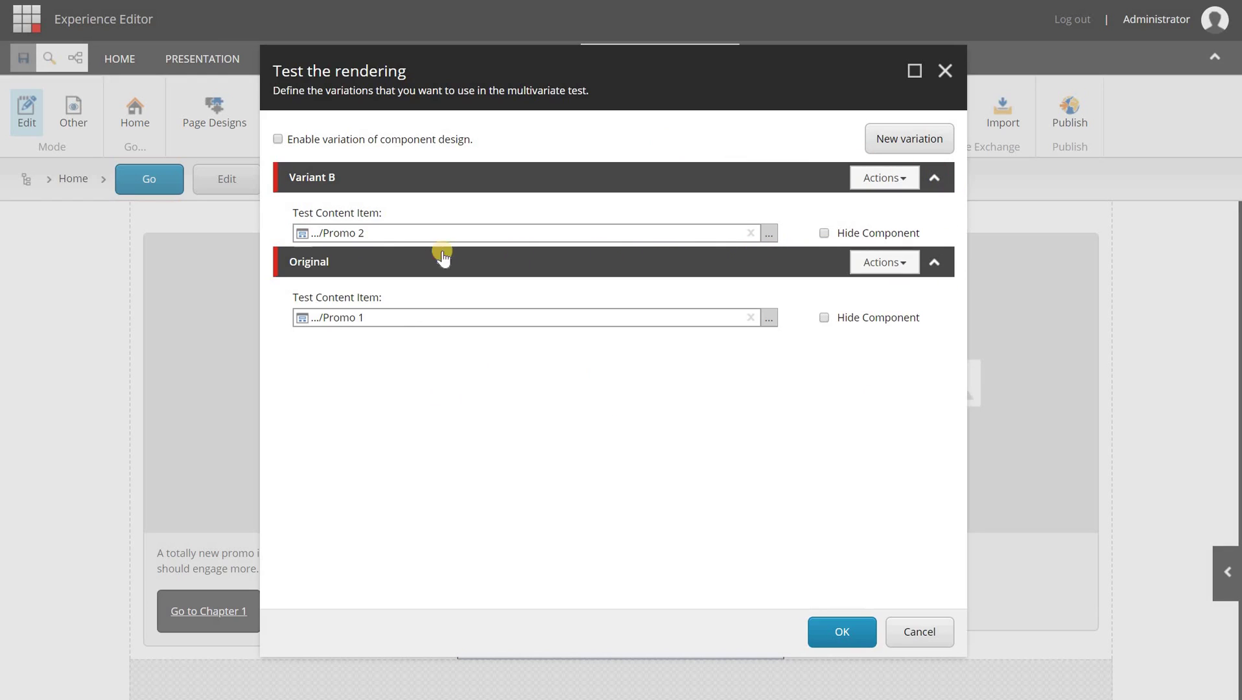
left_click(842, 629)
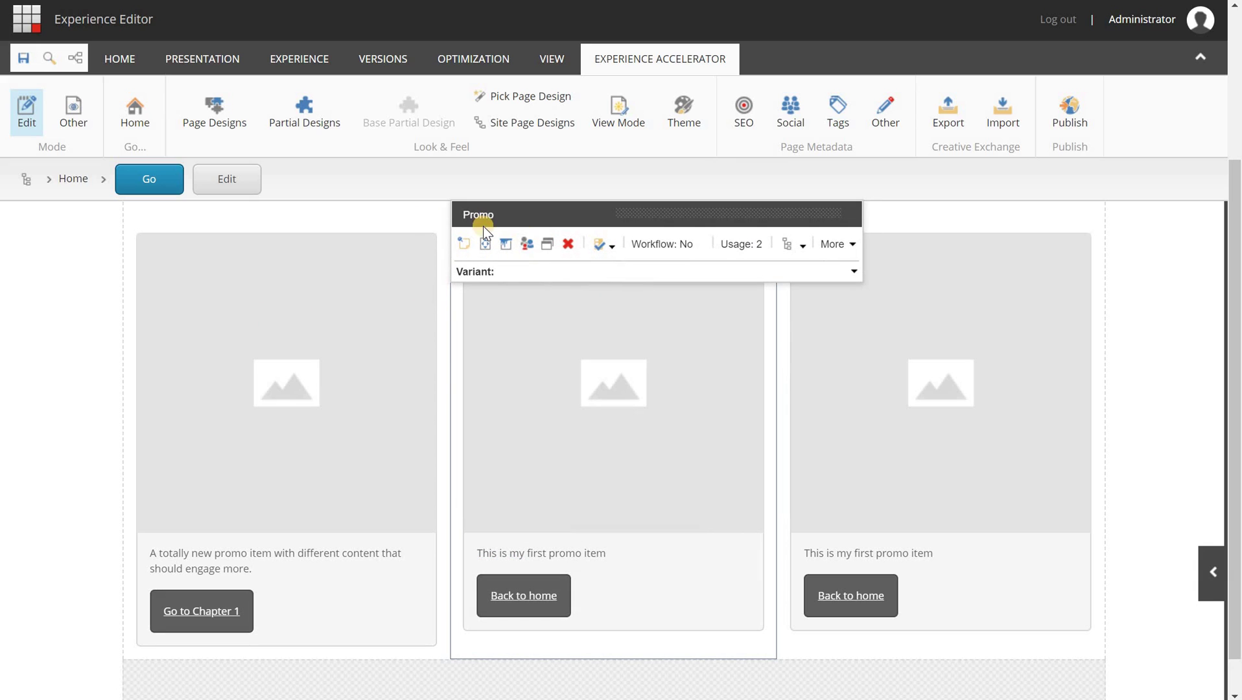
- Save the Home page with Ctrl+S and let the Experience Editor reload
scroll(529, 285, "up", 3)
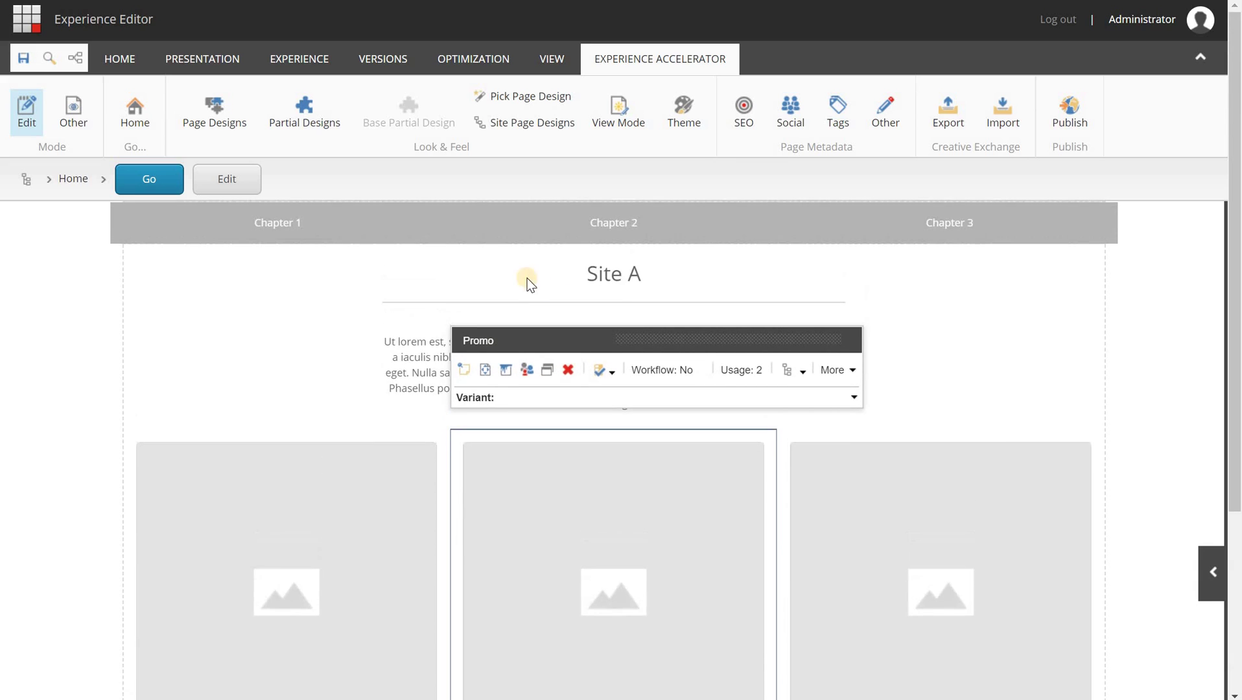
scroll(527, 279, "down", 3)
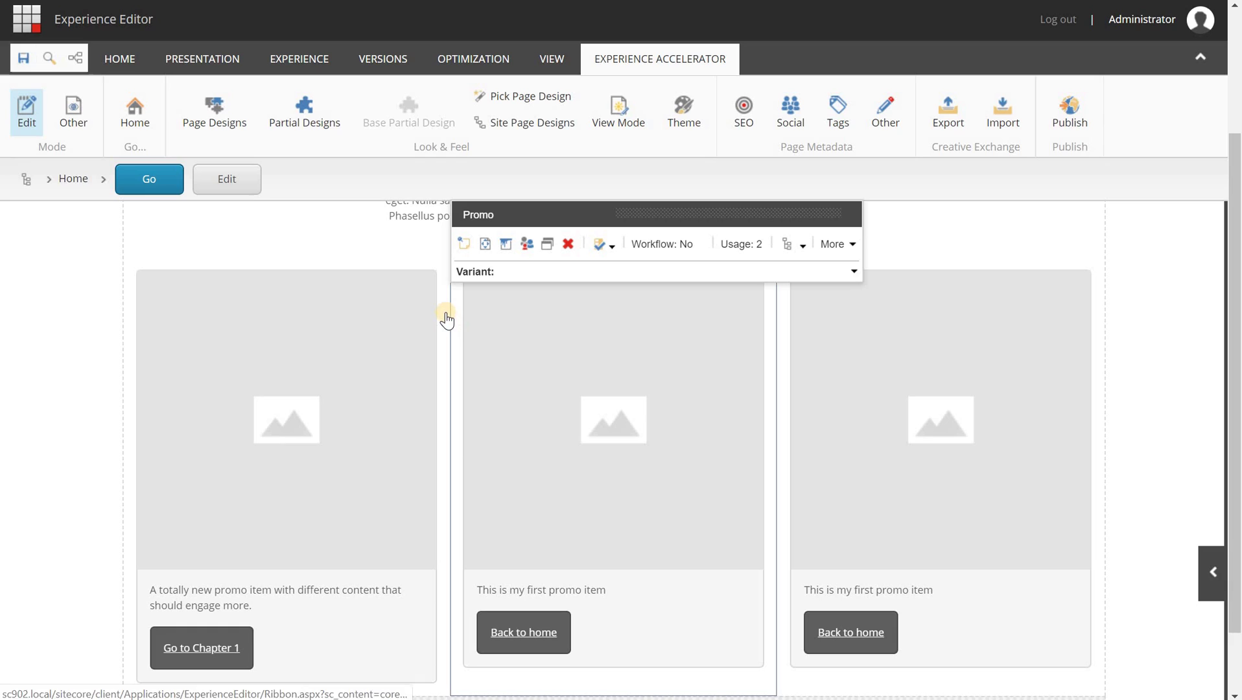
key("ctrl+s")
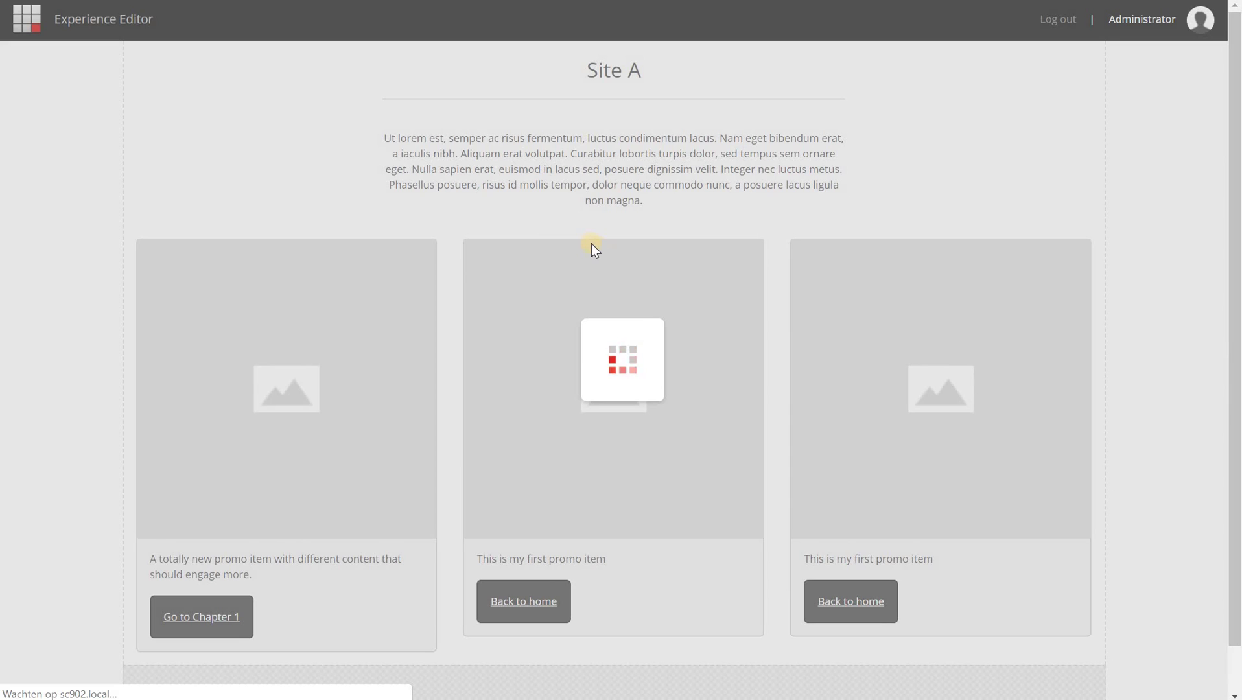
scroll(595, 244, "down", 1)
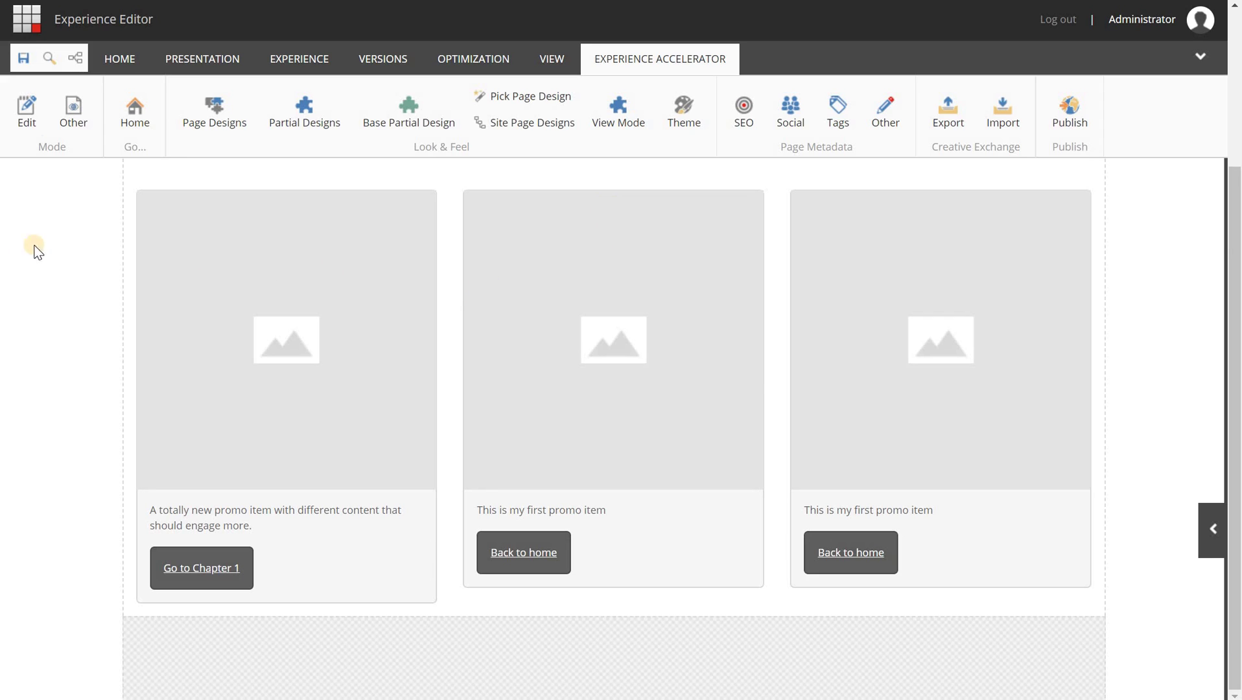
scroll(173, 251, "down", 3)
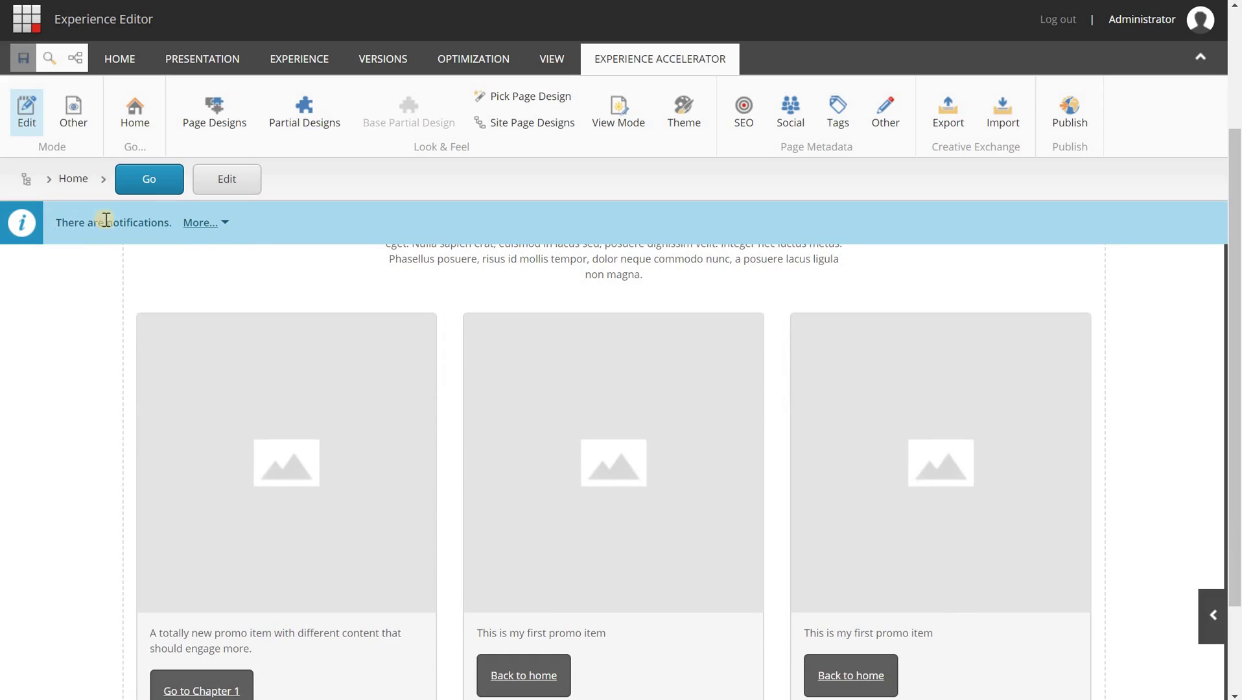
- Expand the page notifications to read them, then collapse them again
left_click(222, 227)
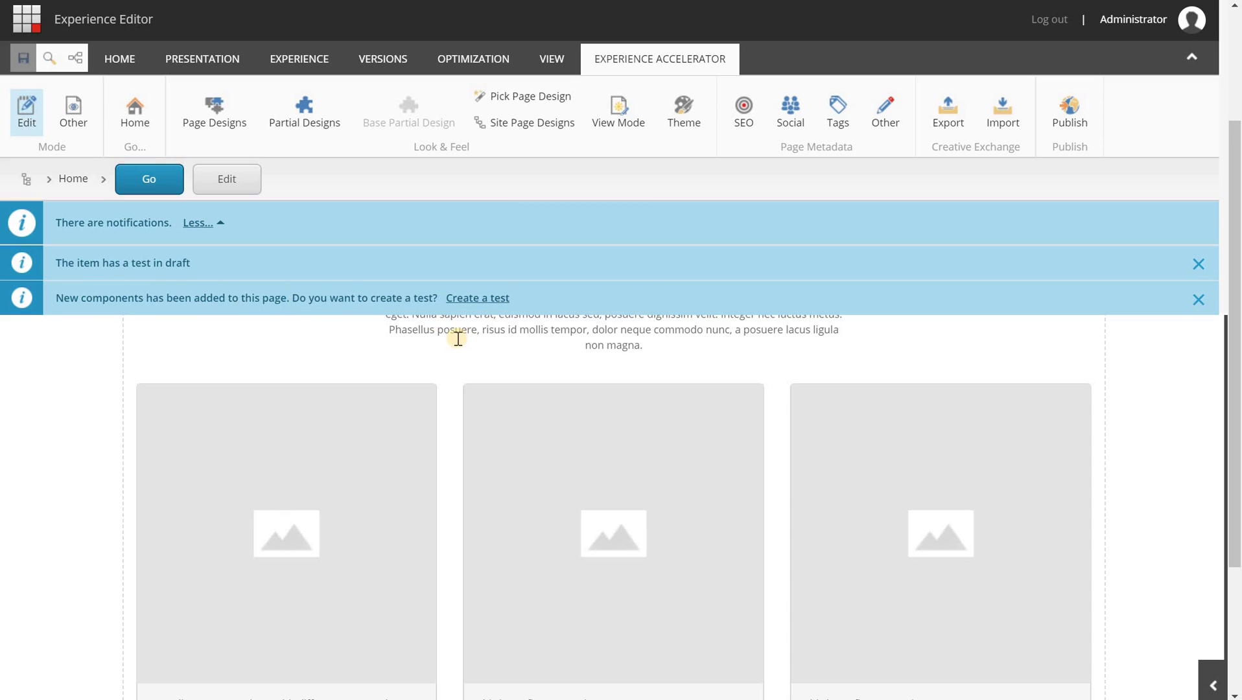
scroll(458, 338, "down", 3)
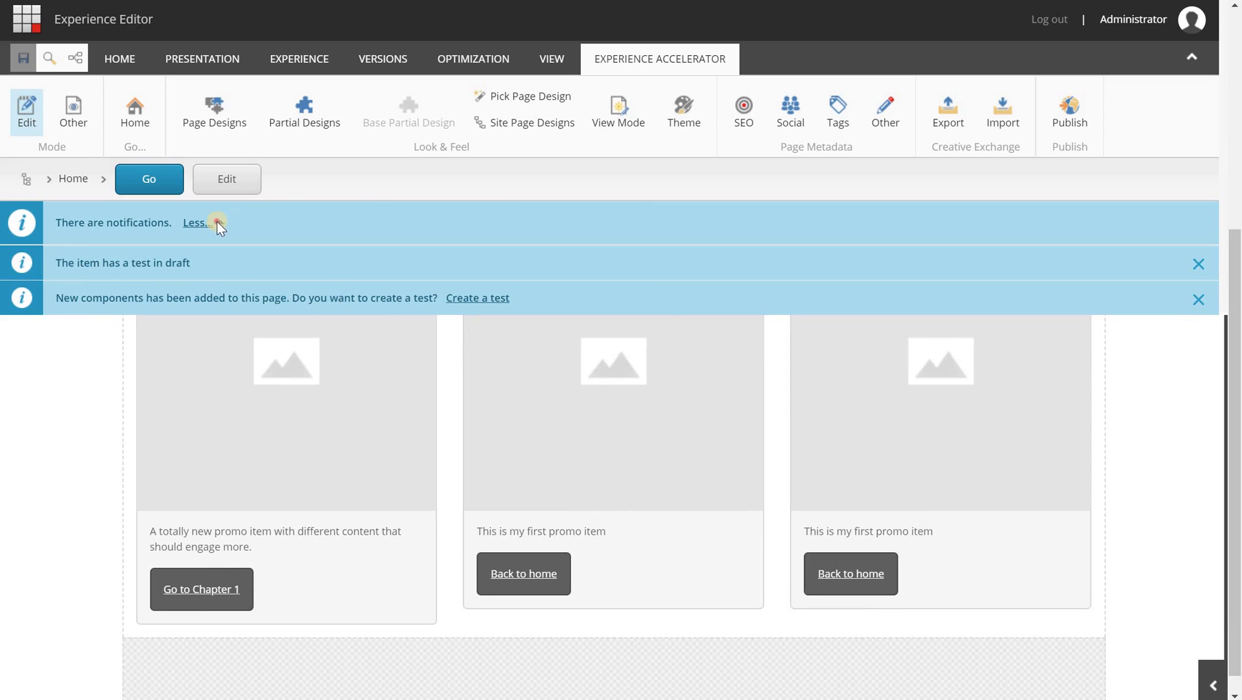
left_click(214, 224)
scroll(707, 437, "up", 1)
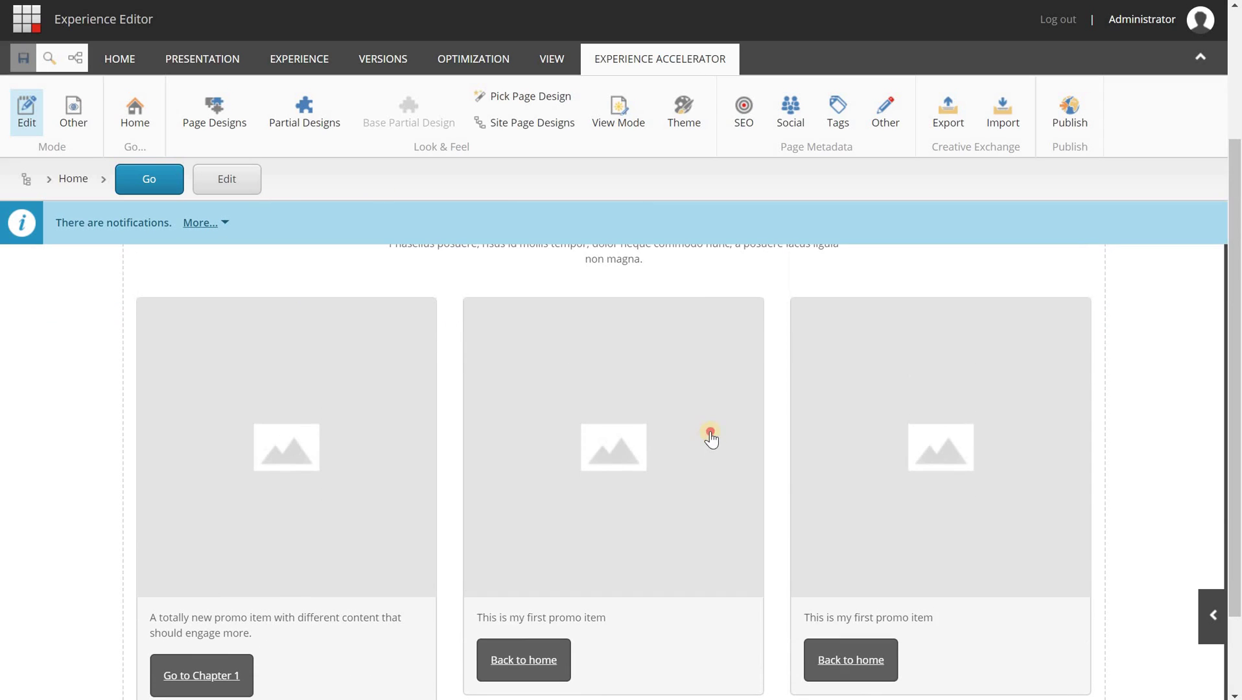
- Switch the middle Promo component to B. Variant B and re-expand the notifications
left_click(624, 369)
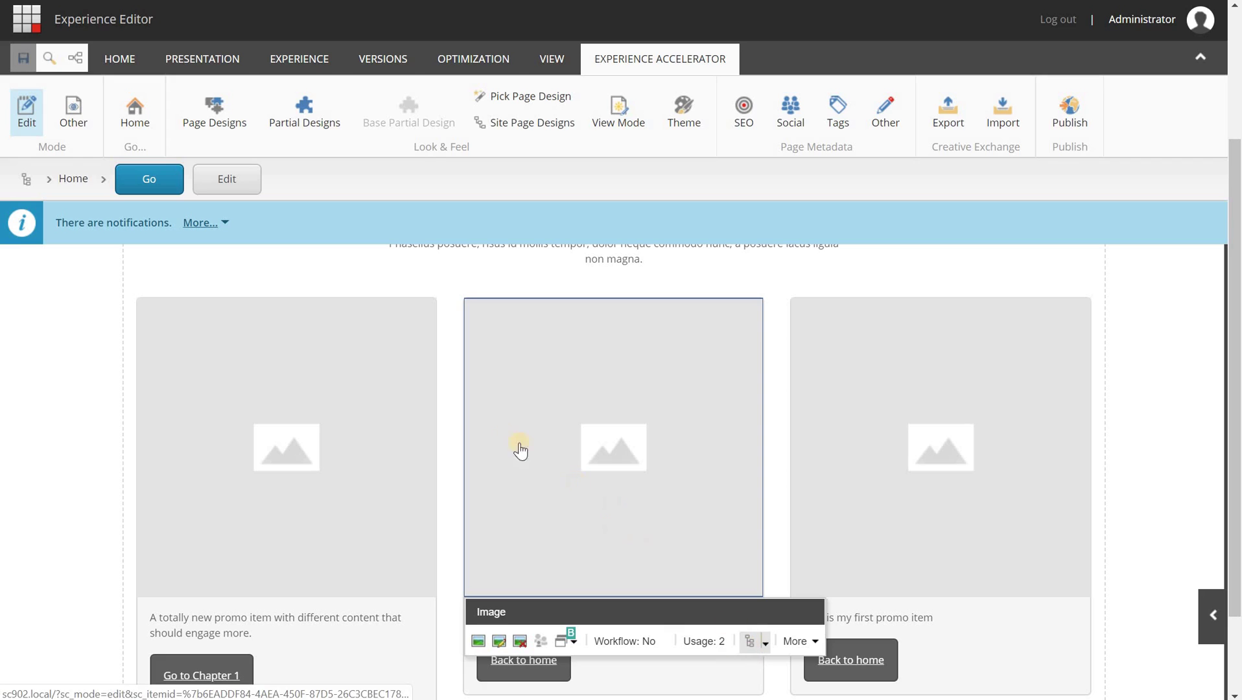
left_click(452, 385)
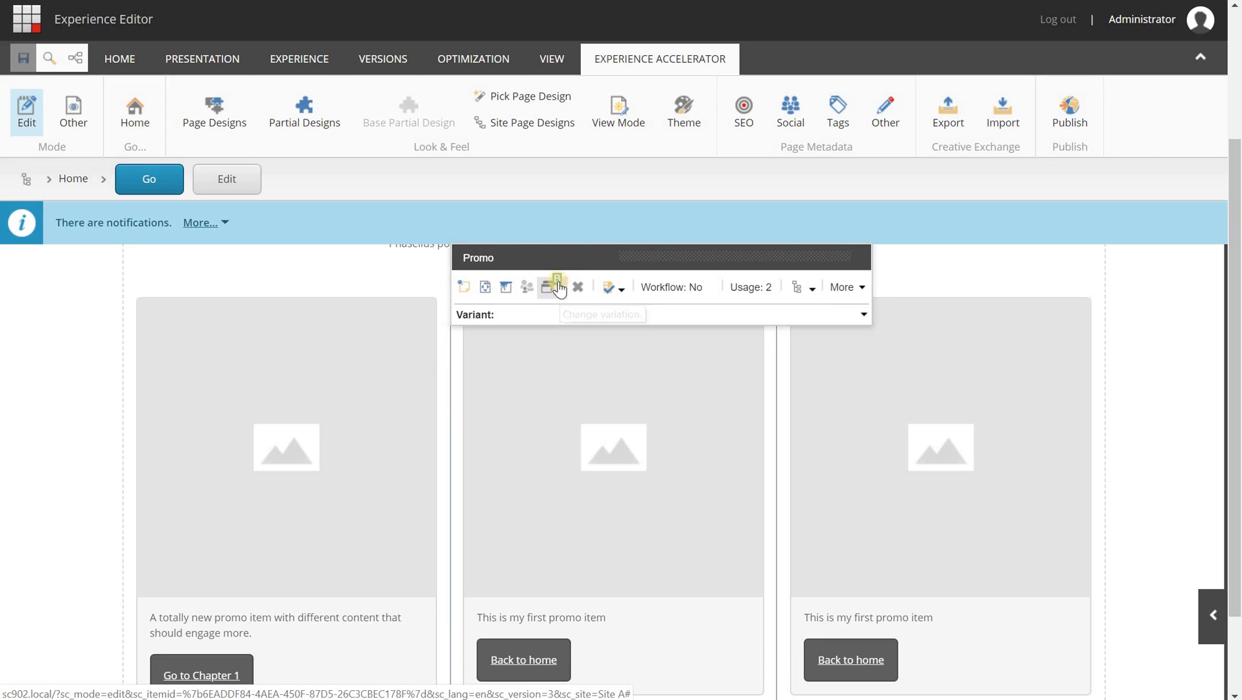
left_click(556, 290)
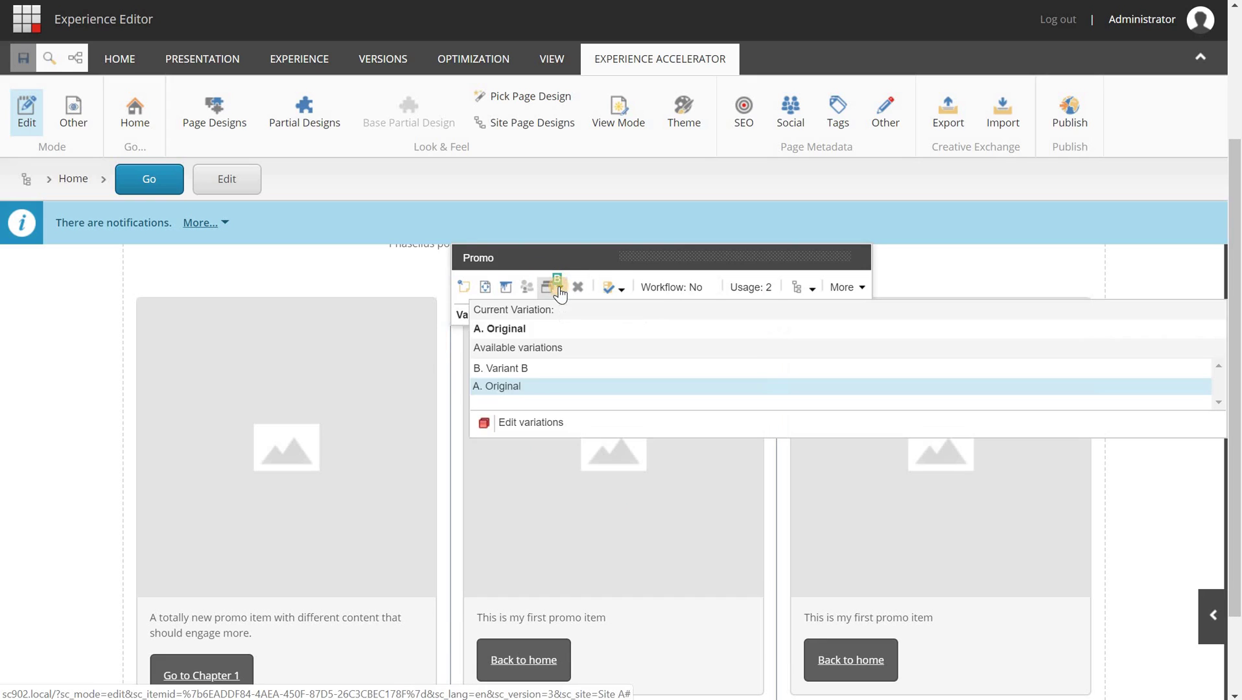
left_click(531, 375)
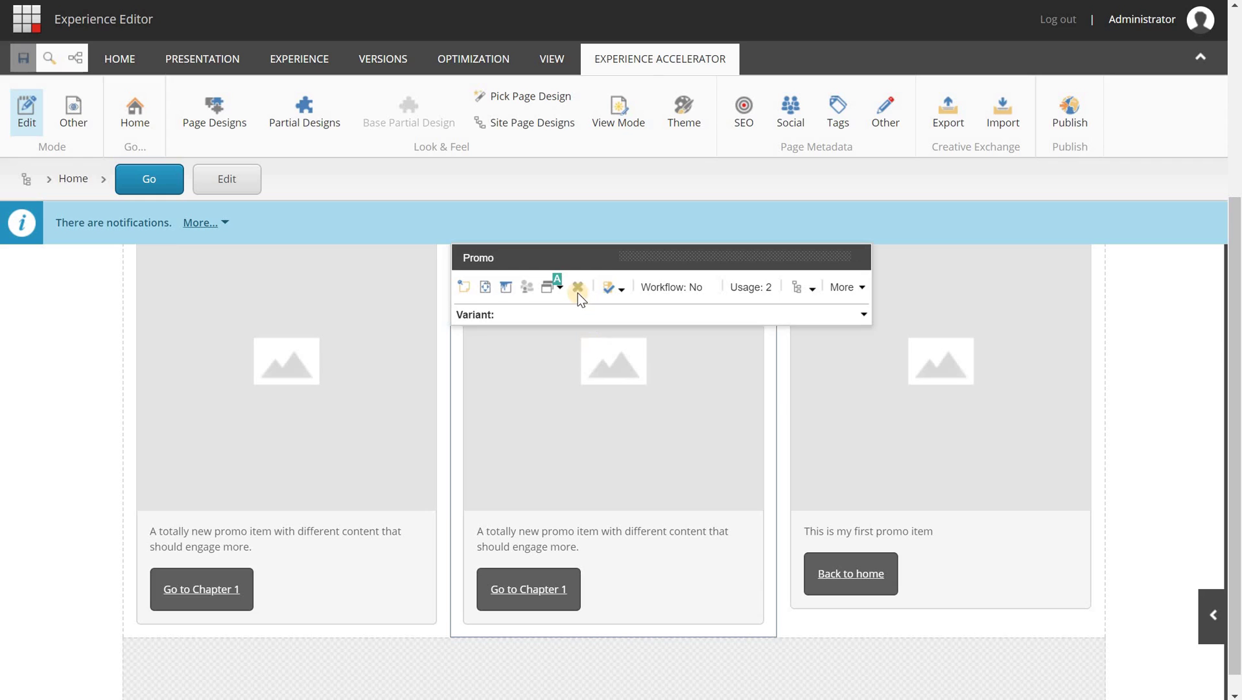
left_click(200, 224)
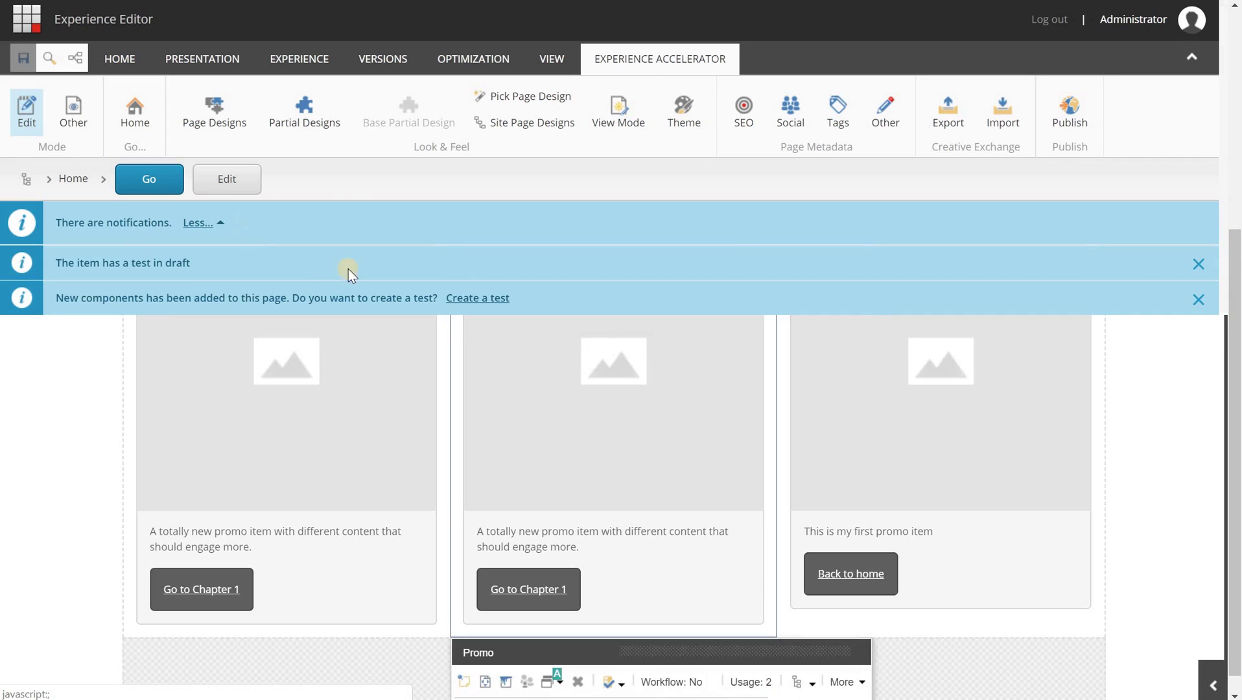
- Create a test from the drafted variations and expand, then collapse, the test warnings
left_click(497, 298)
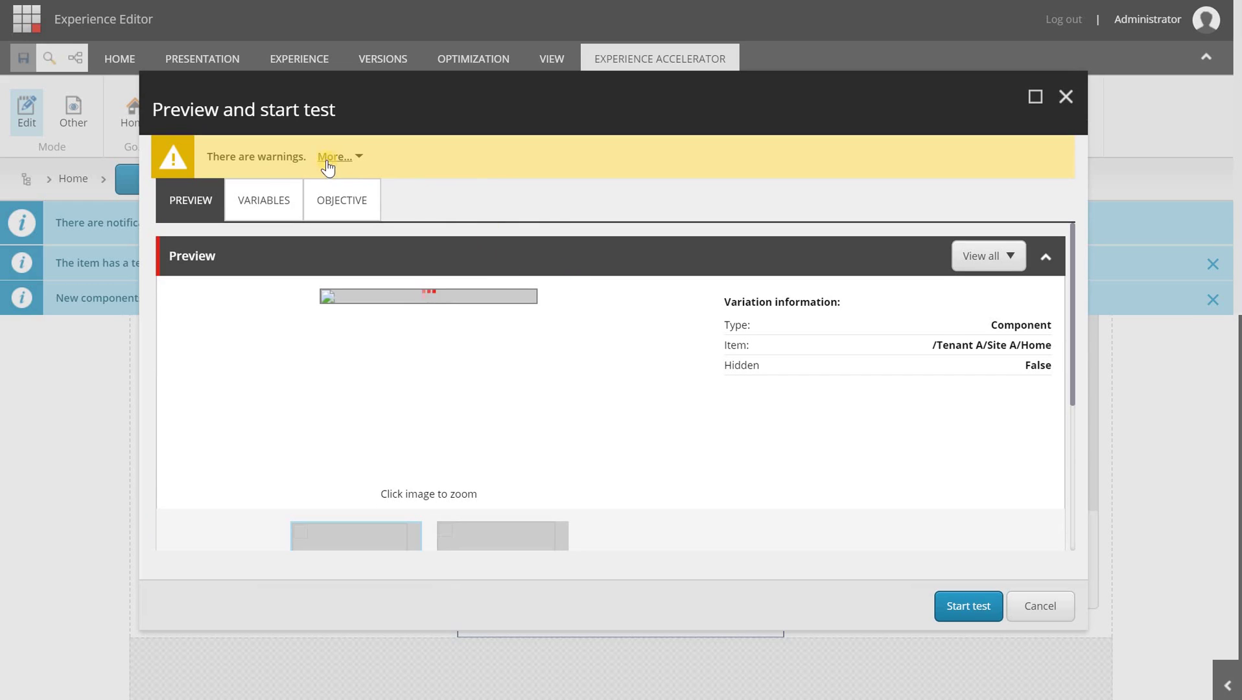
left_click(351, 161)
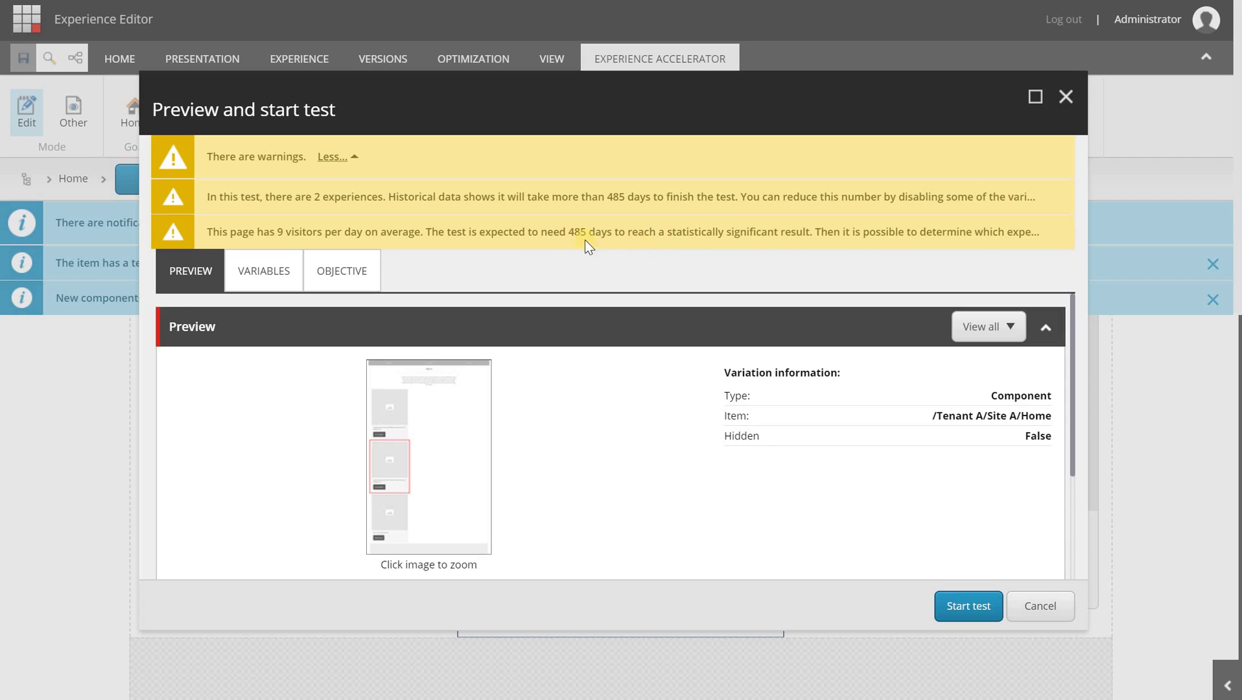
left_click(333, 156)
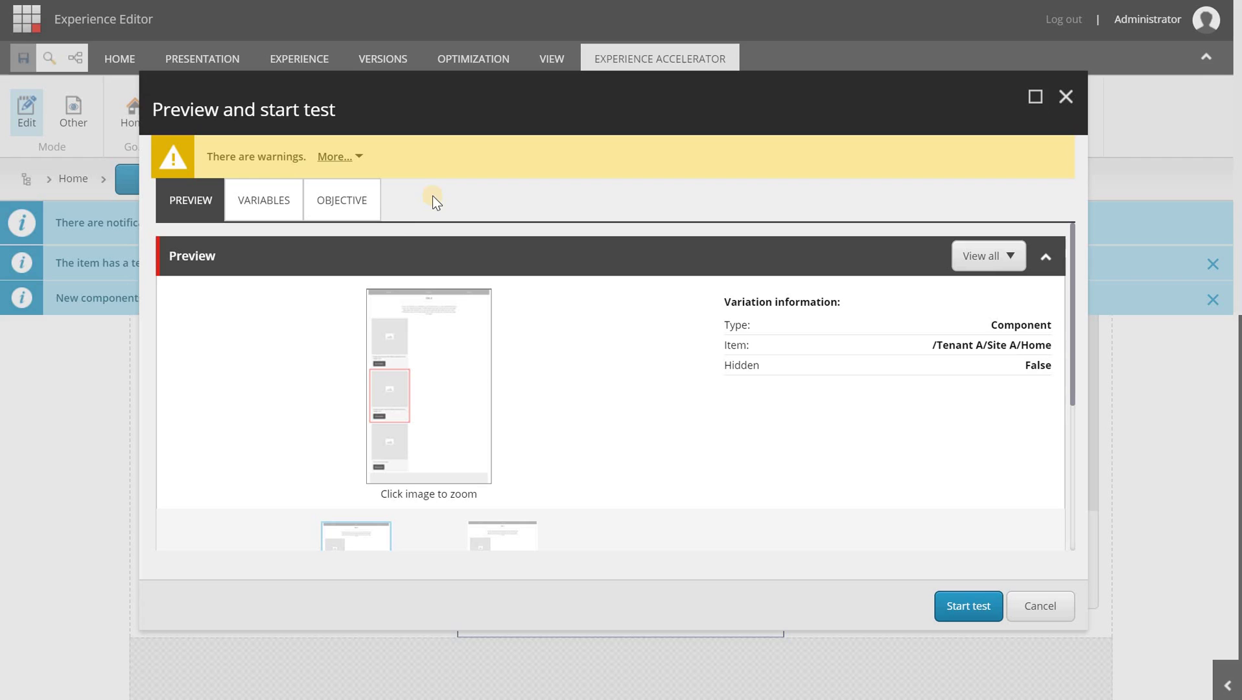
- Set My expected effect of changes to a positive change in engagement value
scroll(494, 337, "down", 1)
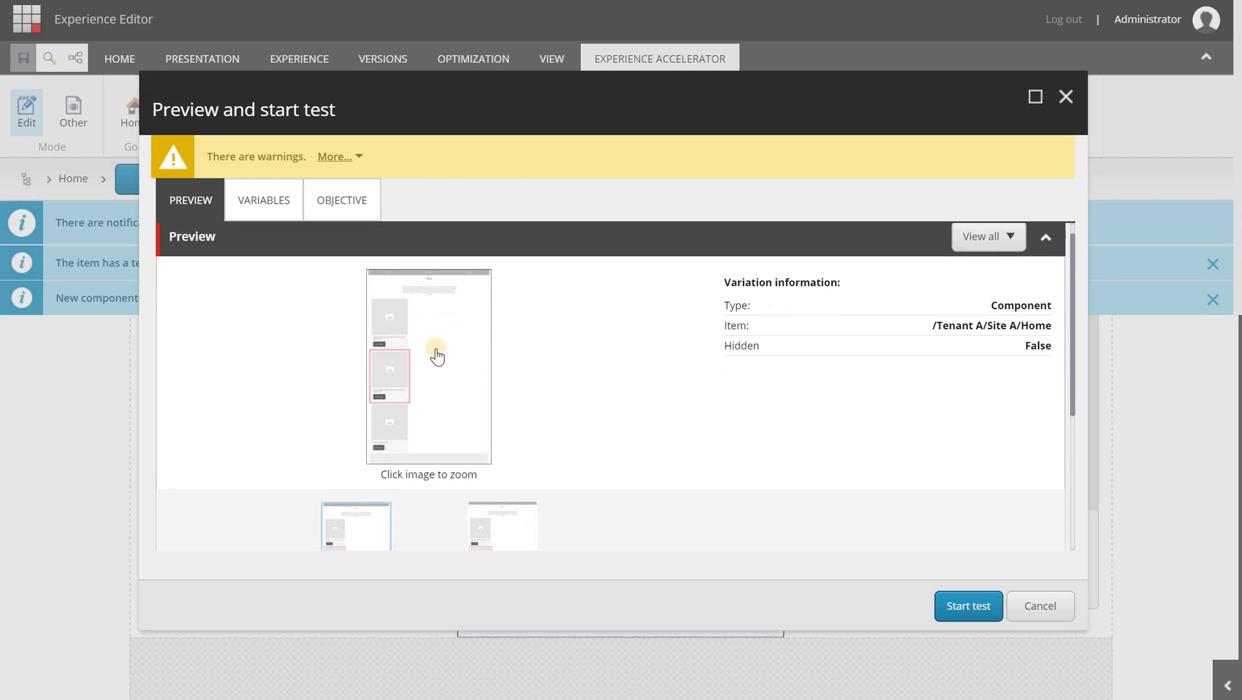
scroll(436, 354, "down", 1)
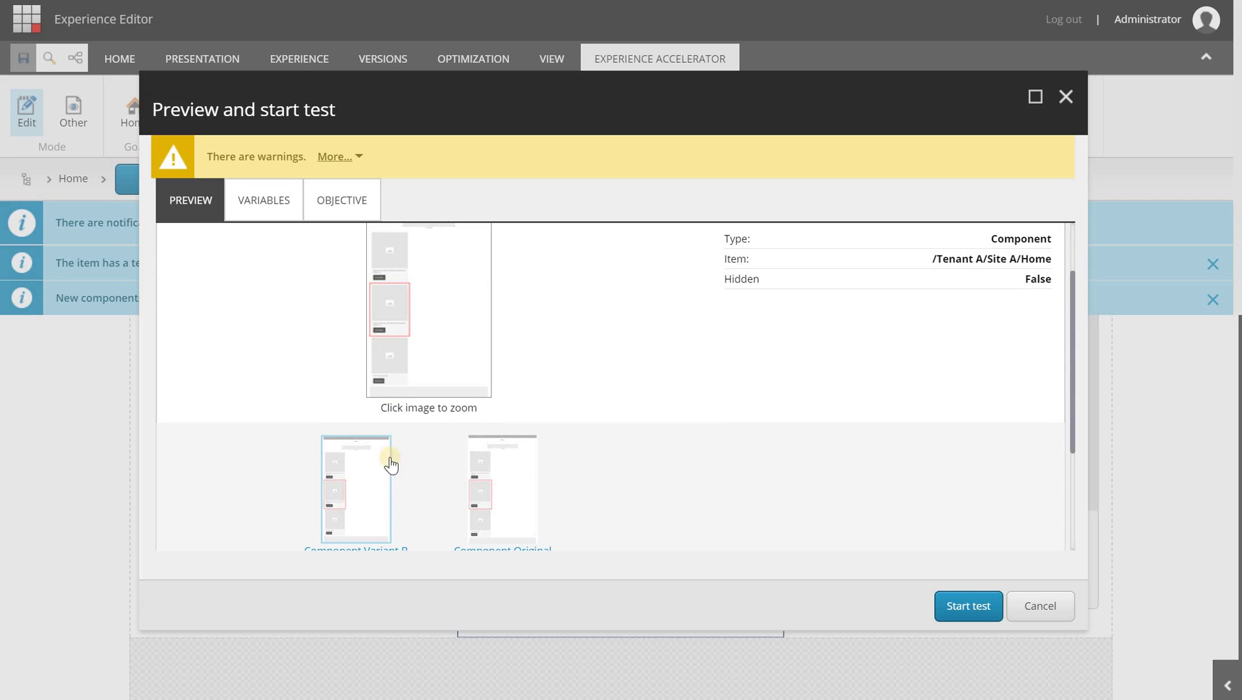
scroll(482, 297, "up", 1)
scroll(563, 319, "down", 3)
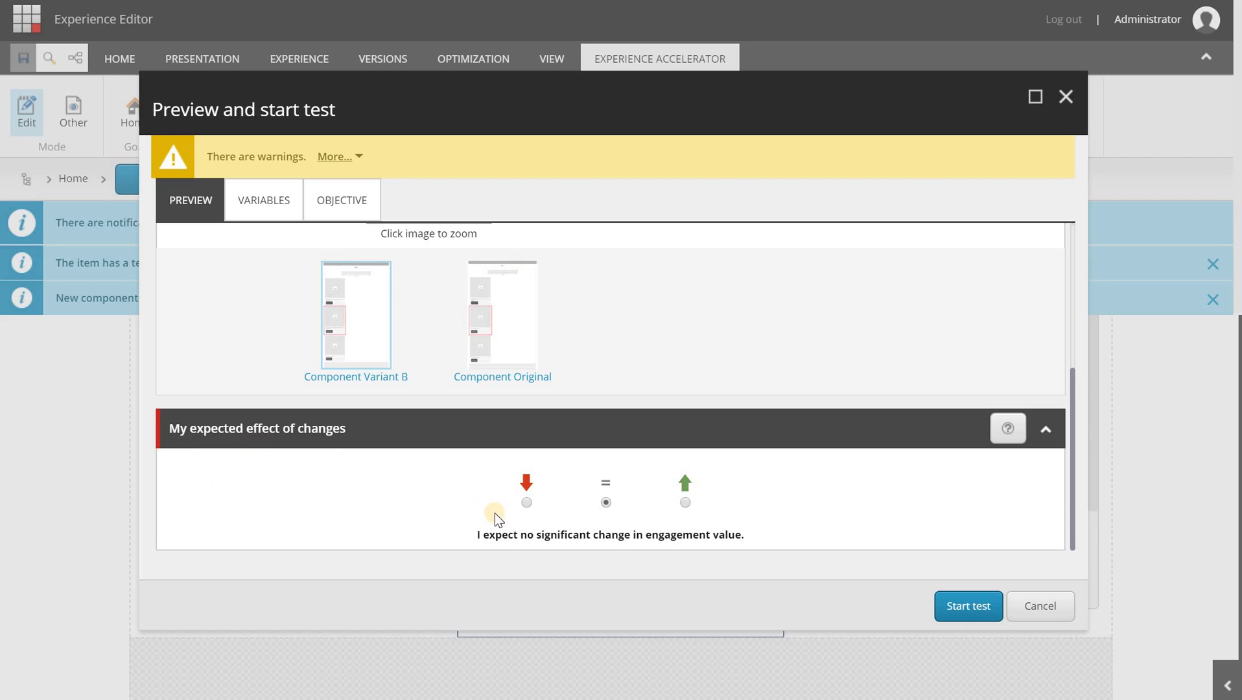
left_click(526, 501)
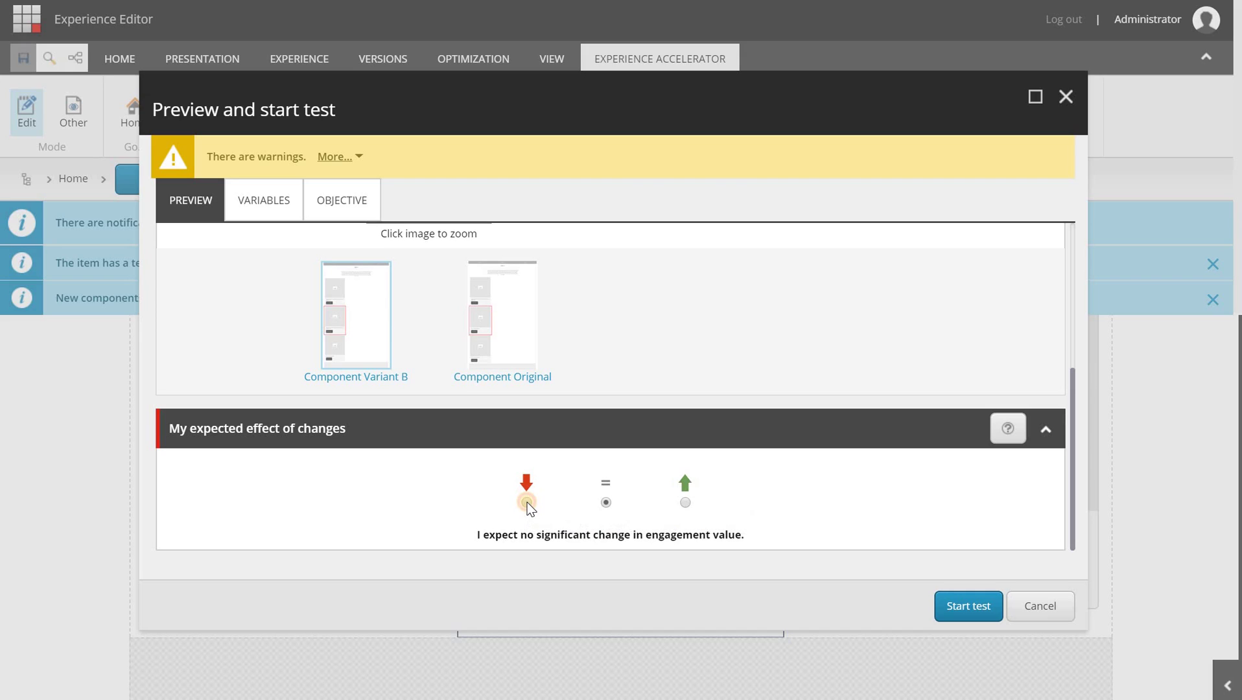
left_click(607, 503)
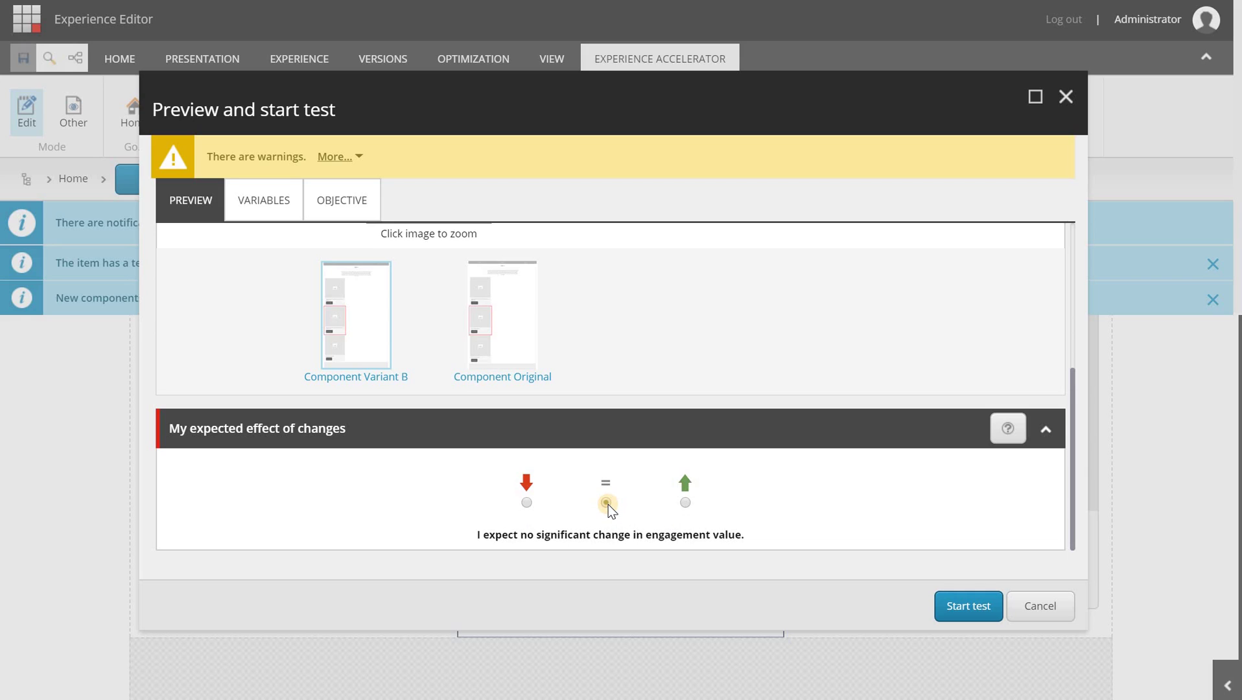
left_click(688, 507)
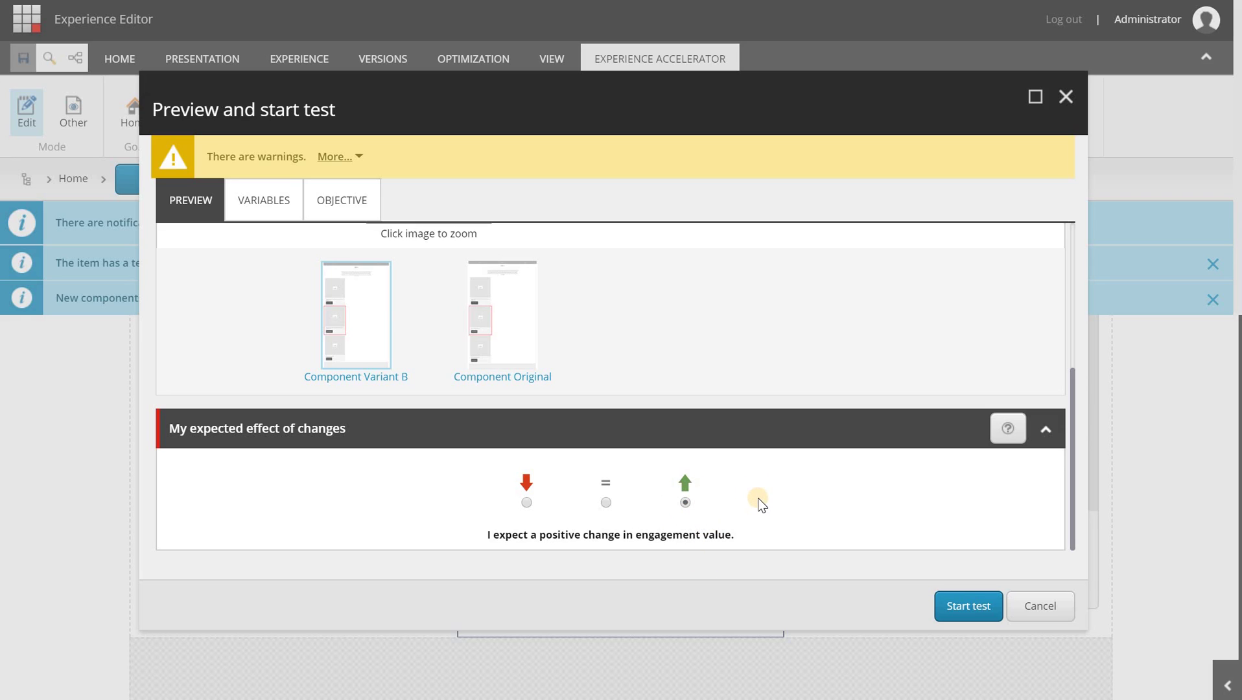
left_click(246, 218)
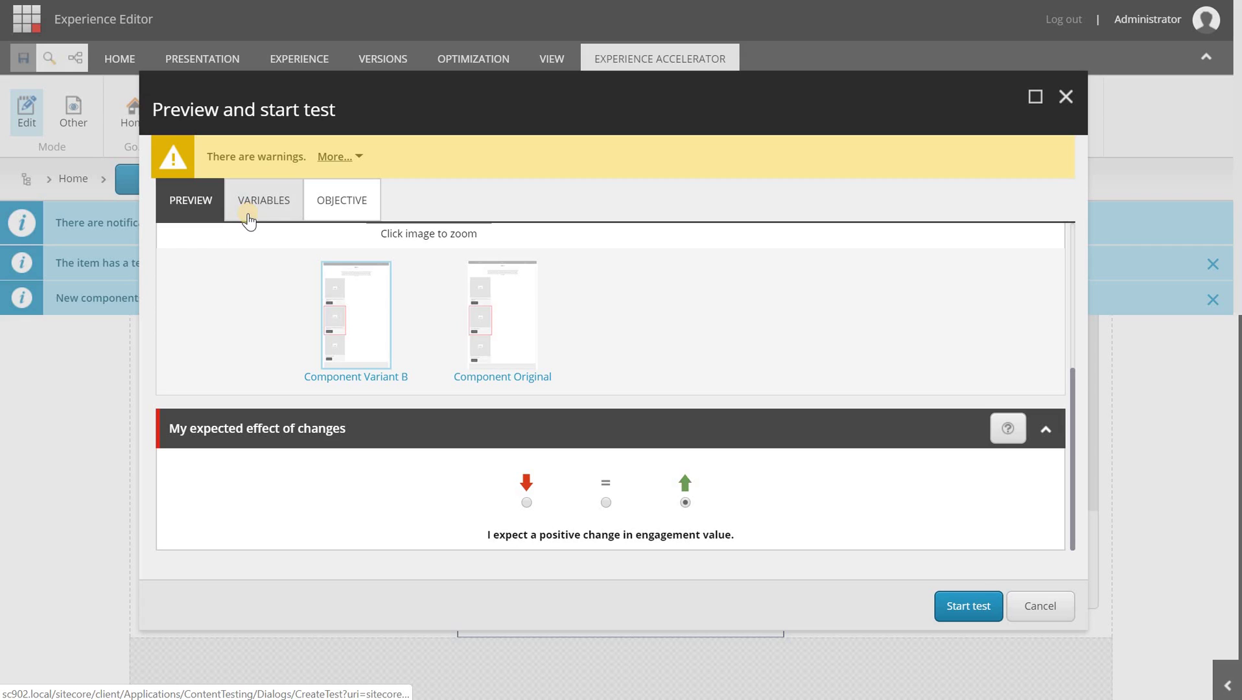
- Open the VARIABLES tab and review the 485-day test duration estimate
left_click(291, 195)
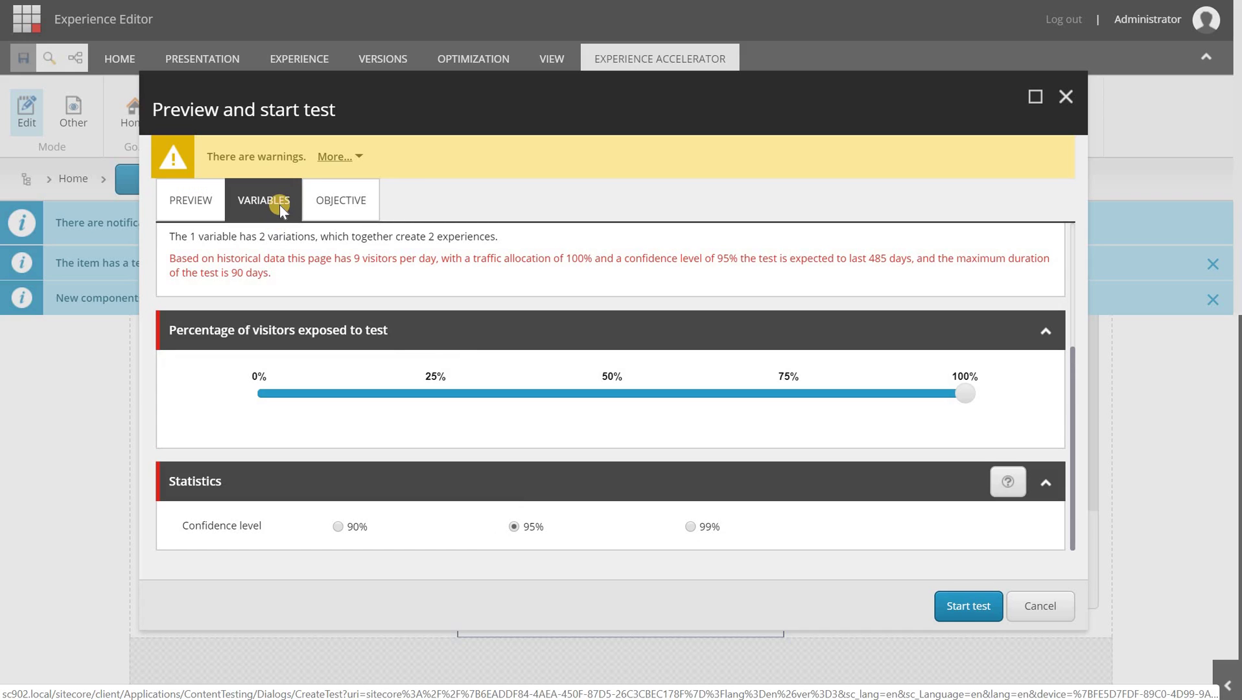
scroll(302, 266, "up", 3)
scroll(293, 251, "down", 3)
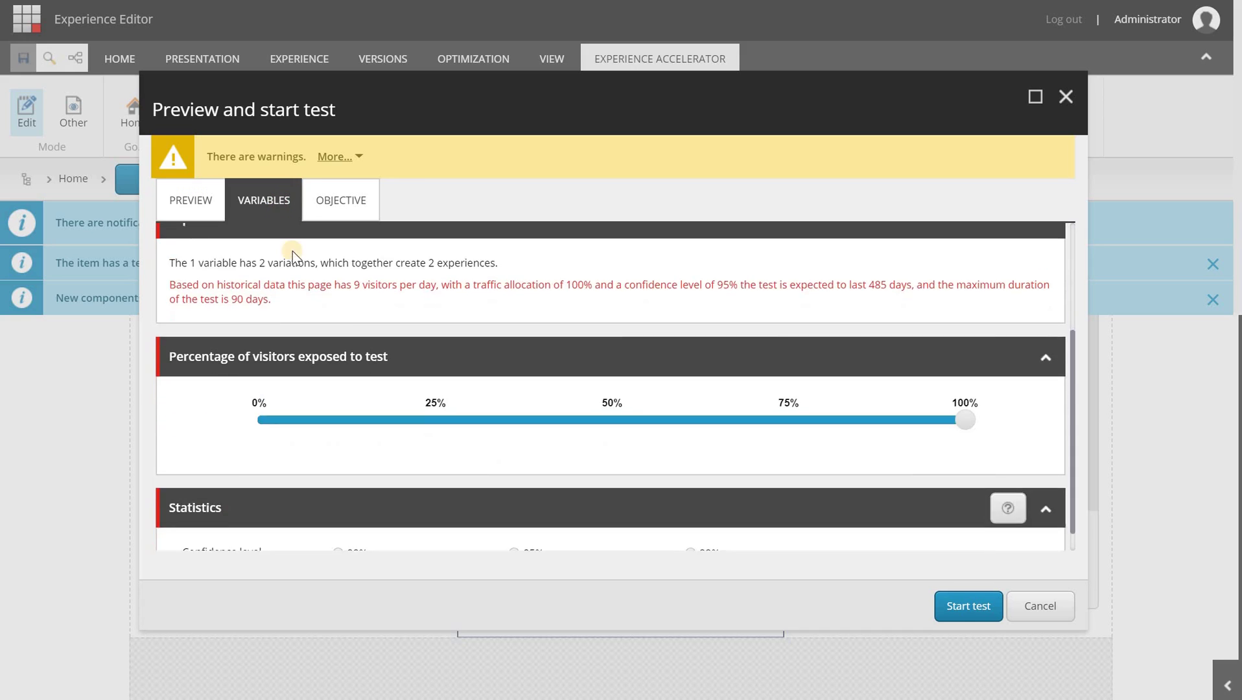
scroll(367, 335, "up", 3)
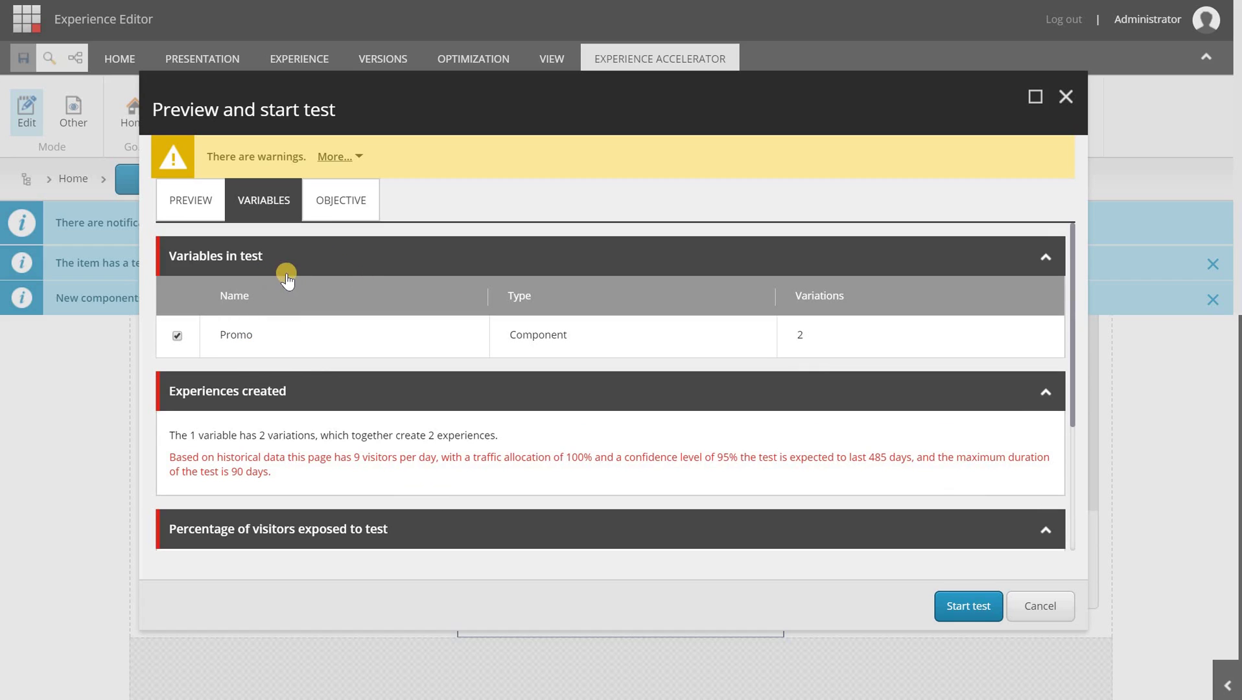
scroll(350, 337, "down", 3)
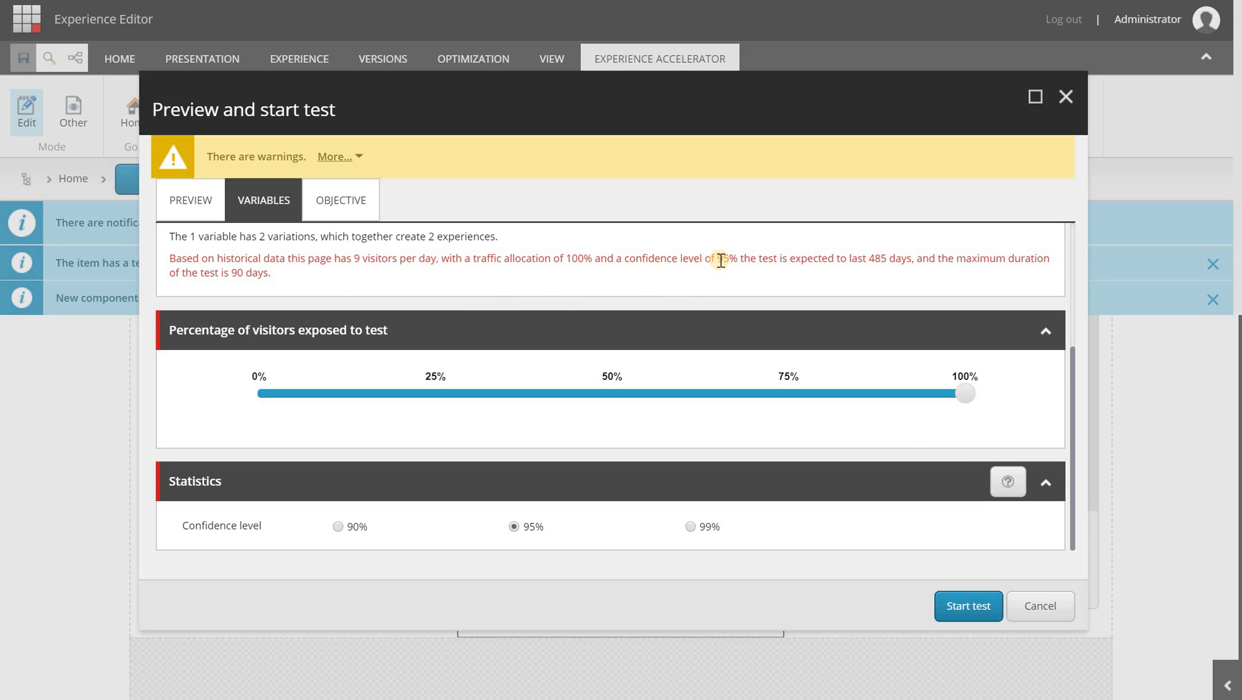
double_click(878, 258)
left_click(876, 258)
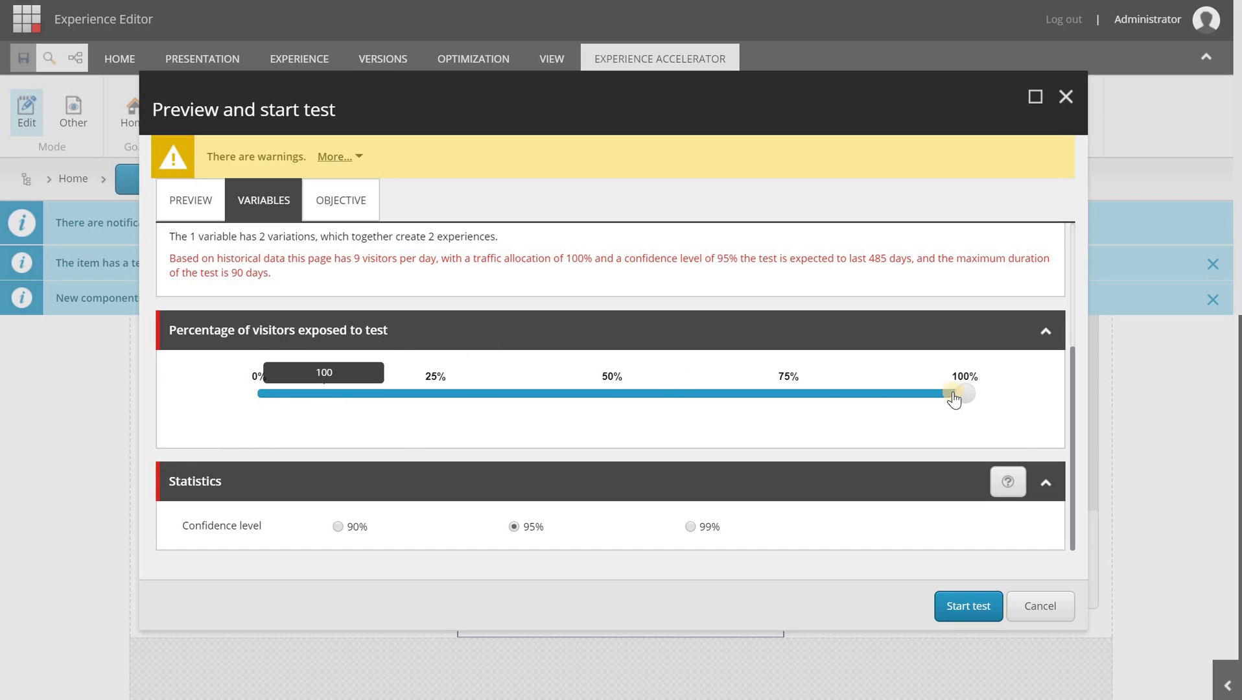
- Expose 50% of visitors to the test and keep the confidence level at 95%
left_click_drag(965, 394, 611, 375)
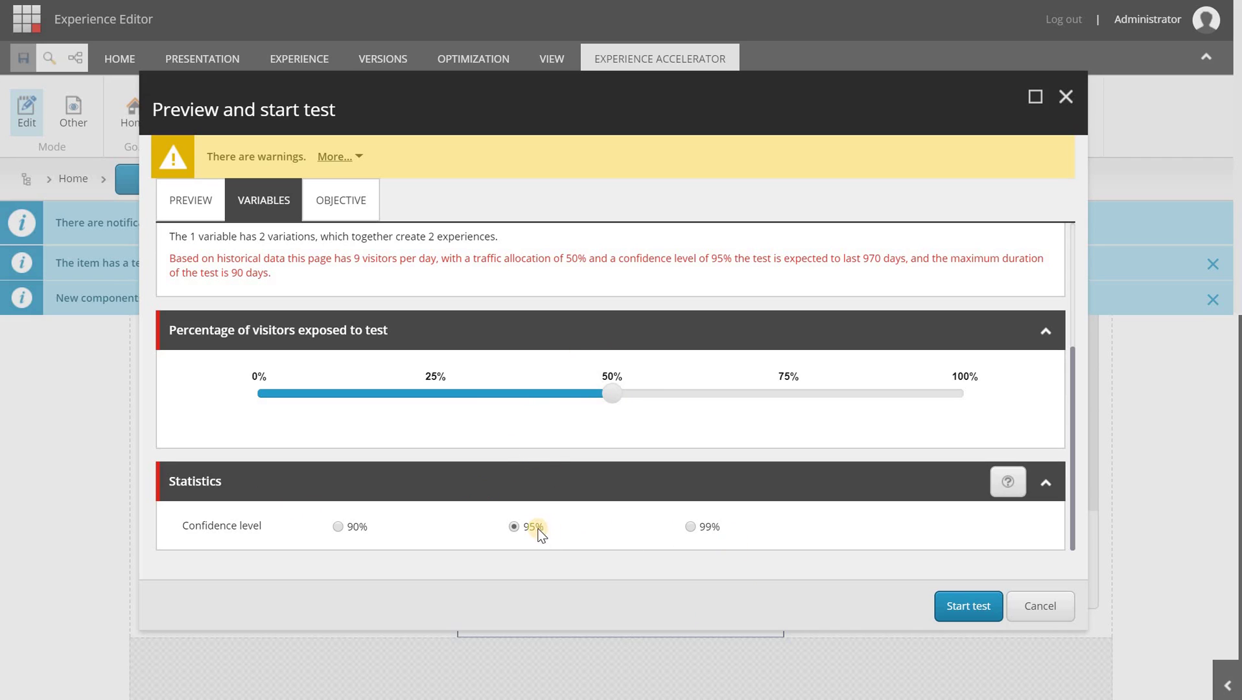
left_click(338, 527)
left_click(691, 527)
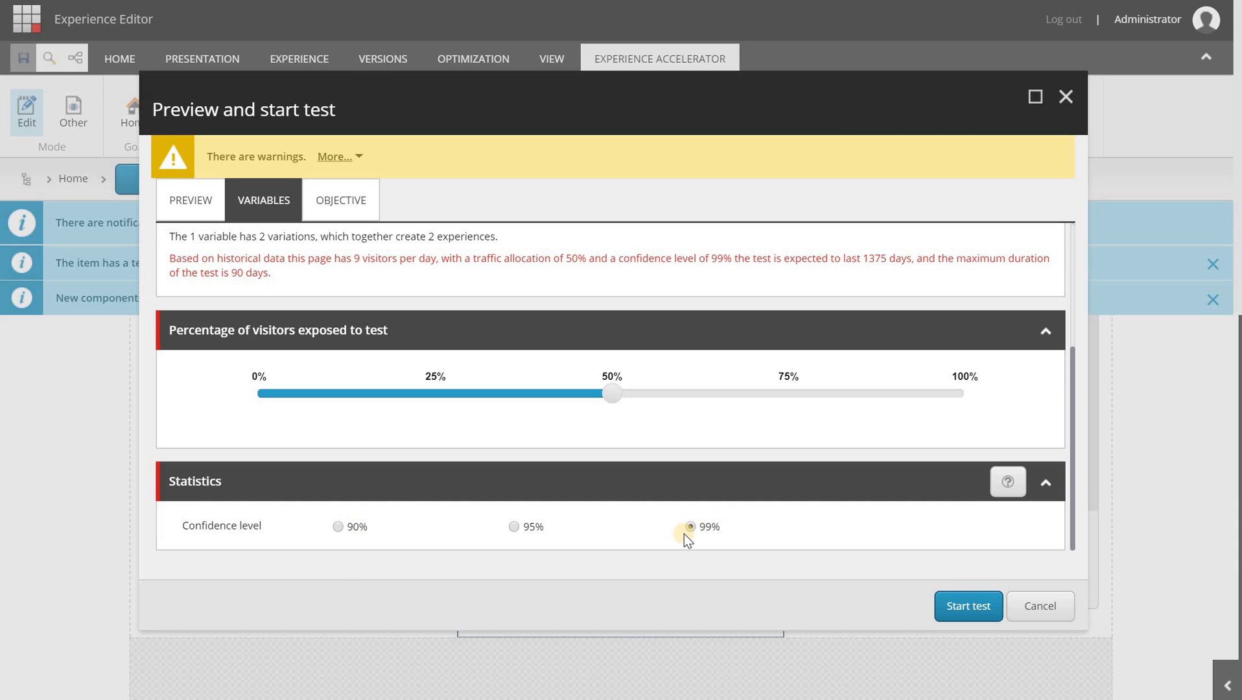
left_click(515, 526)
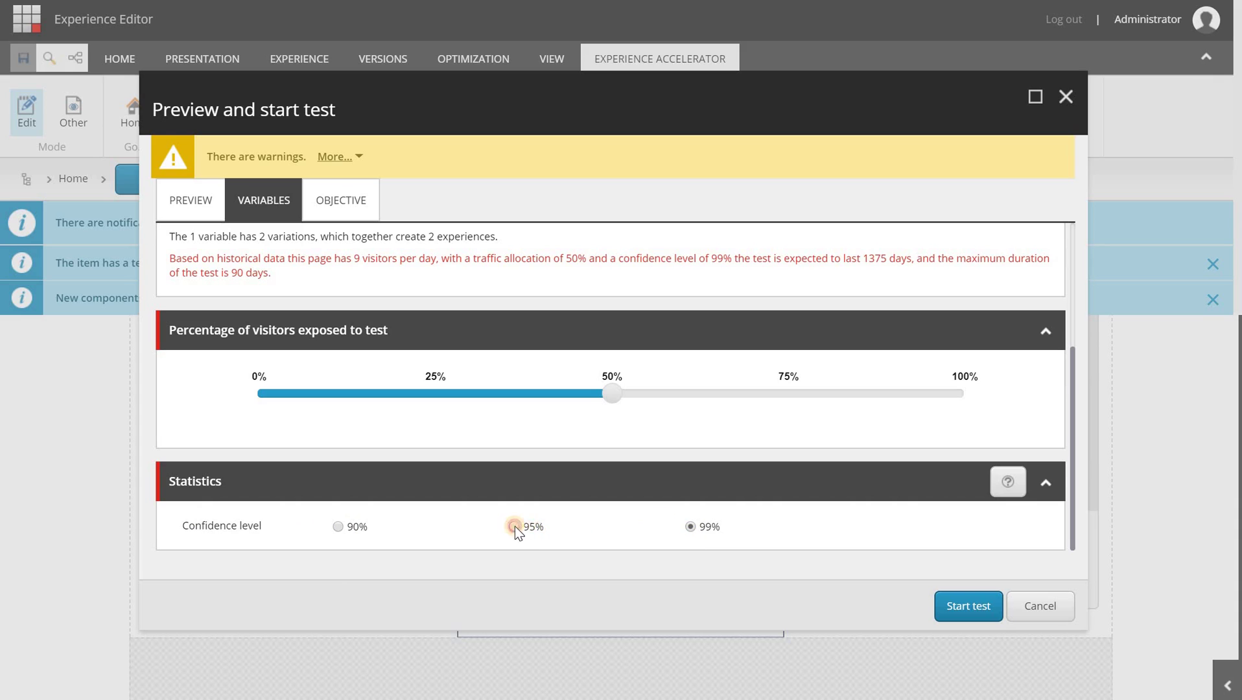
left_click(362, 200)
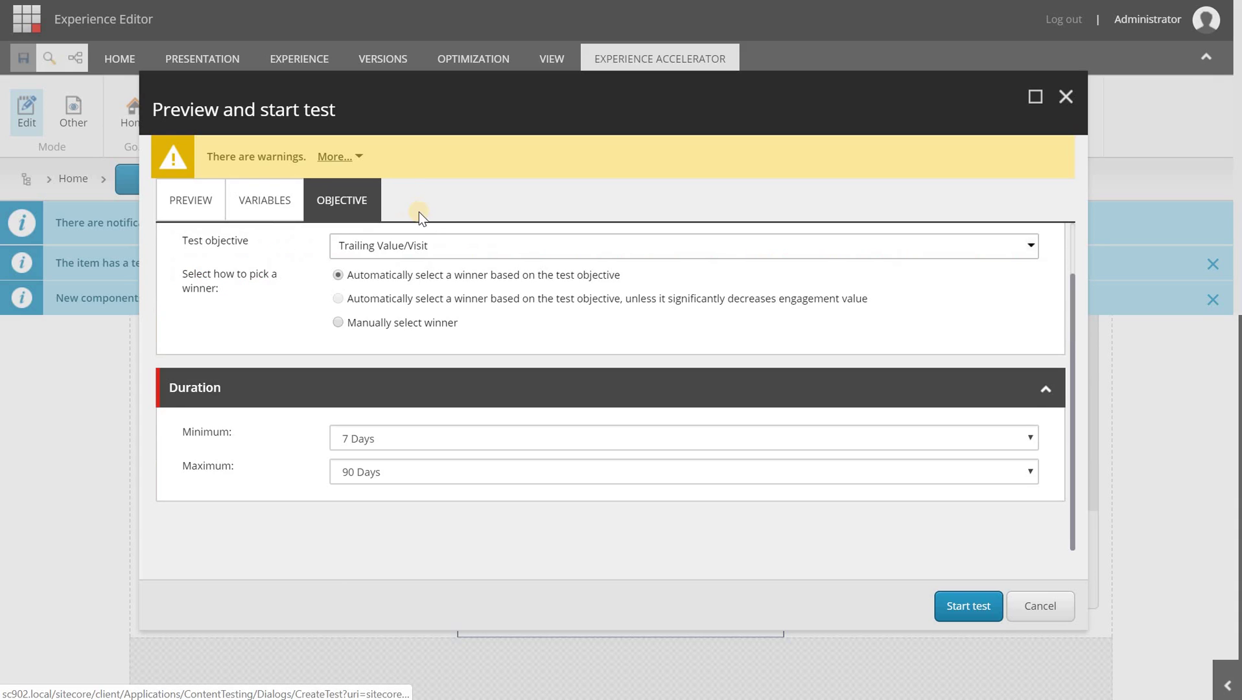
scroll(477, 241, "up", 1)
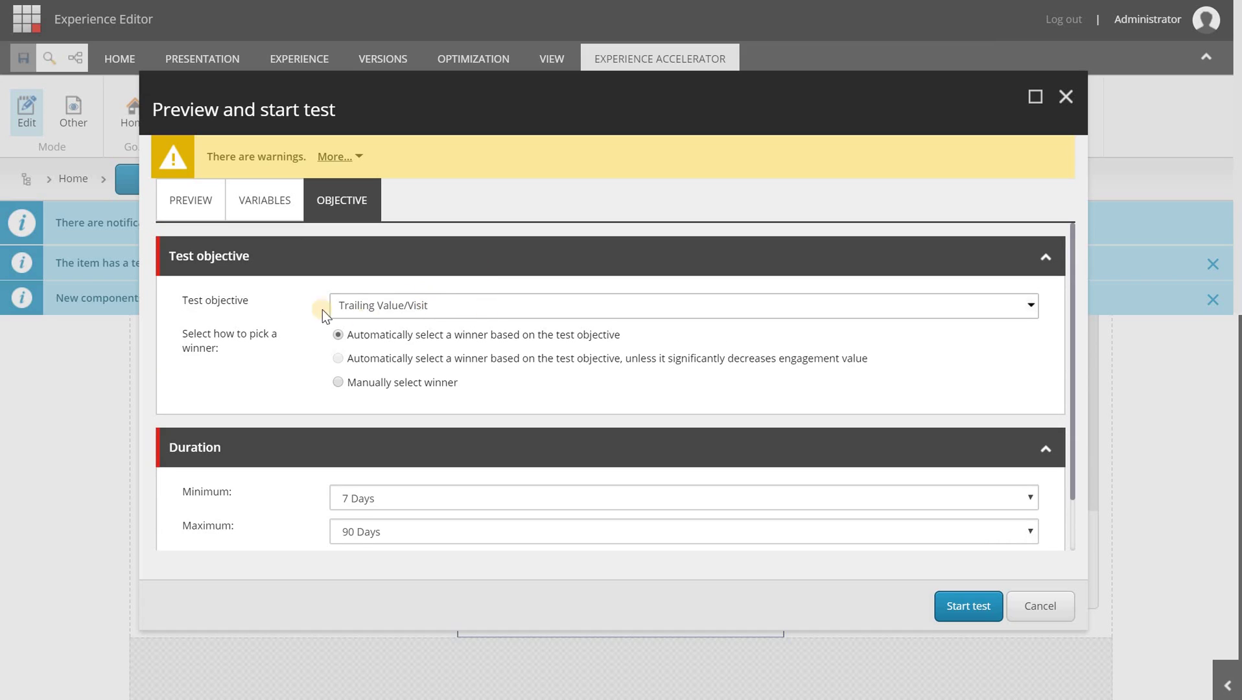
left_click(400, 310)
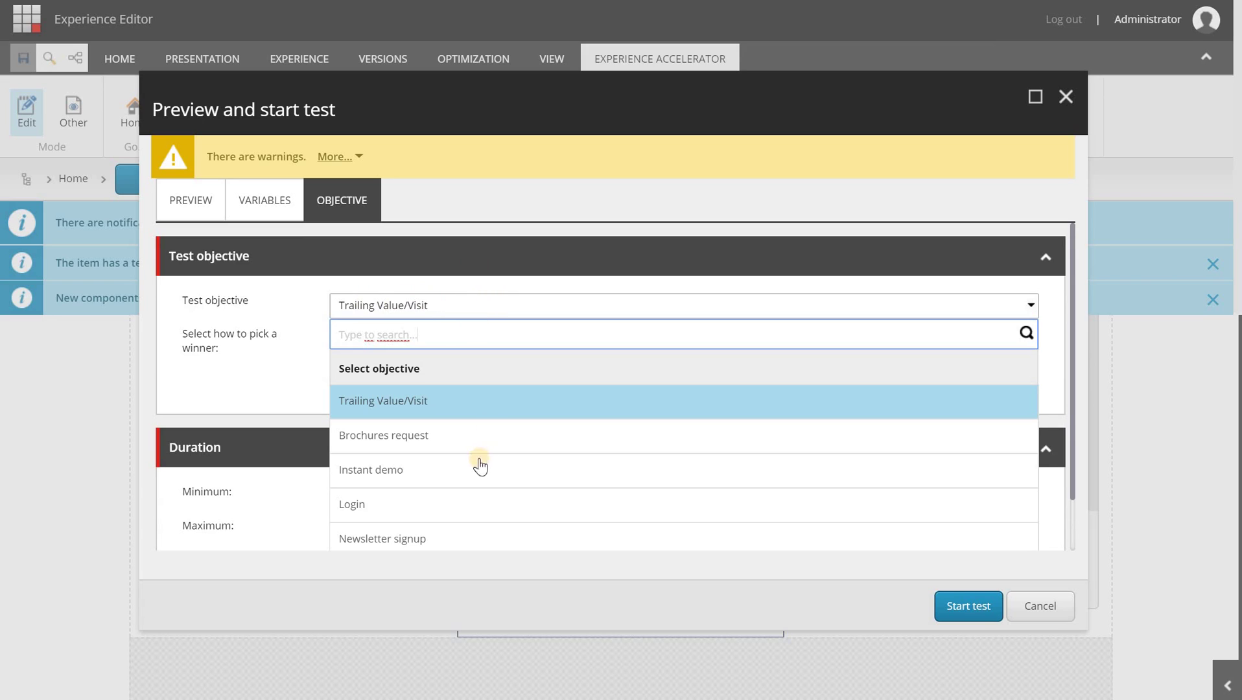
scroll(399, 480, "down", 1)
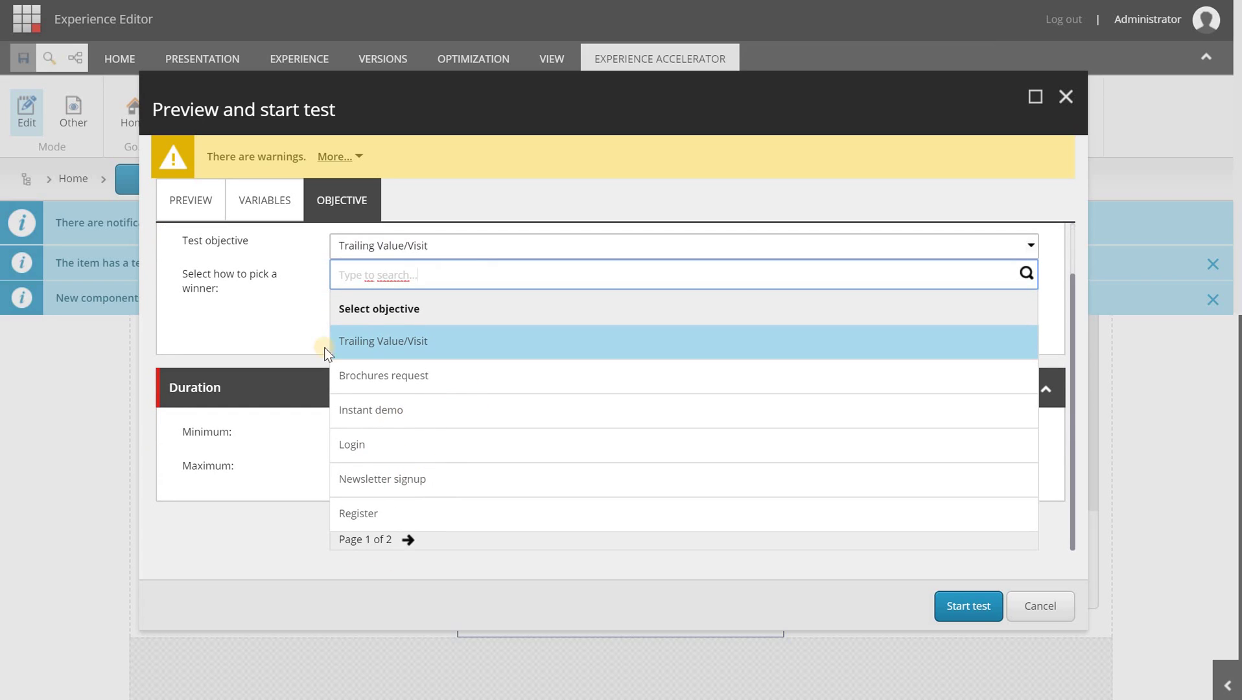
left_click(327, 302)
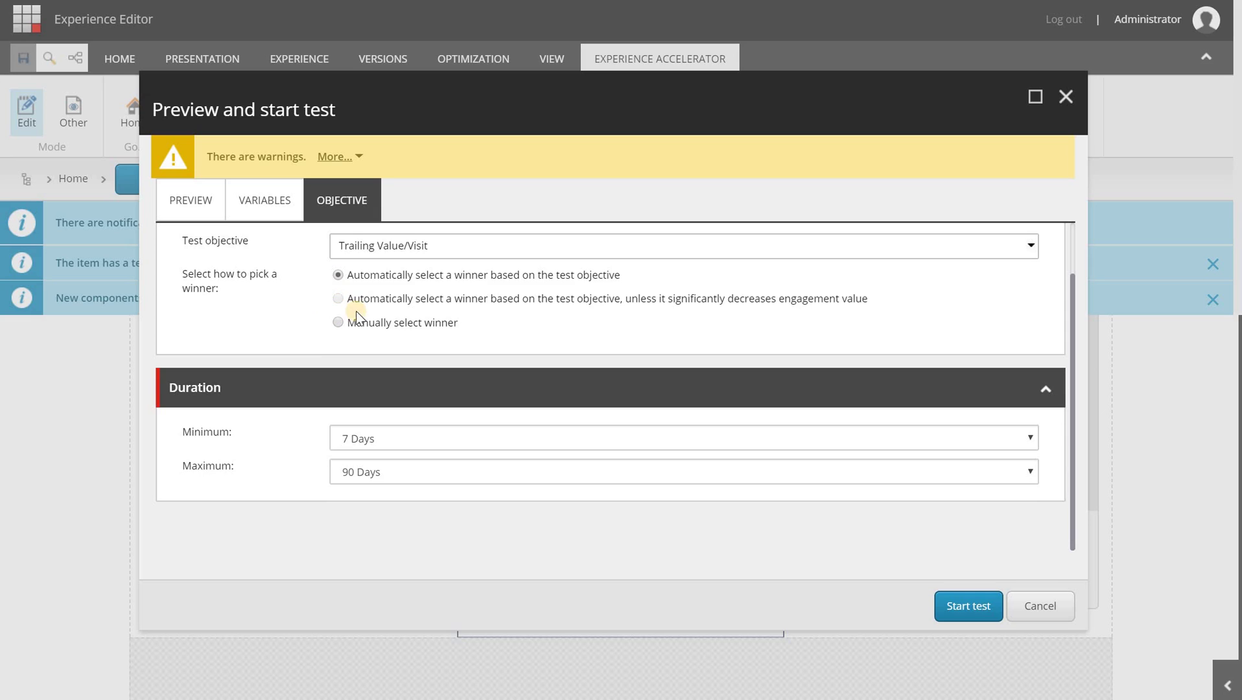
scroll(356, 311, "up", 1)
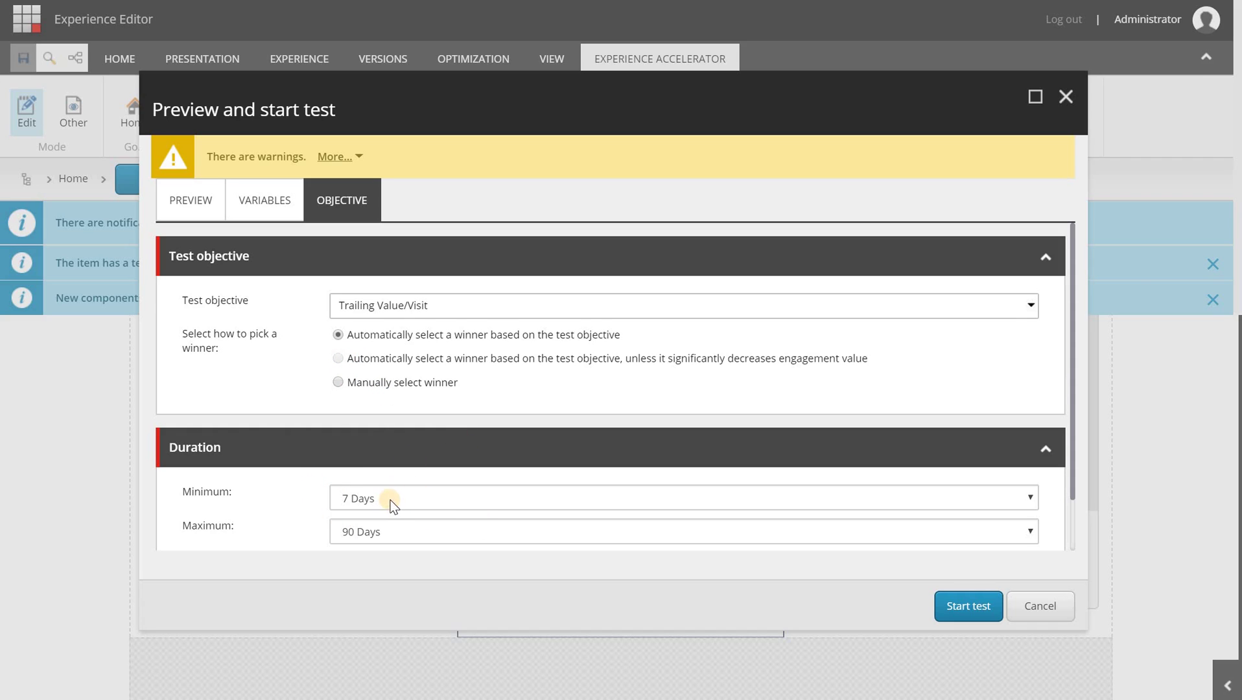
left_click(393, 533)
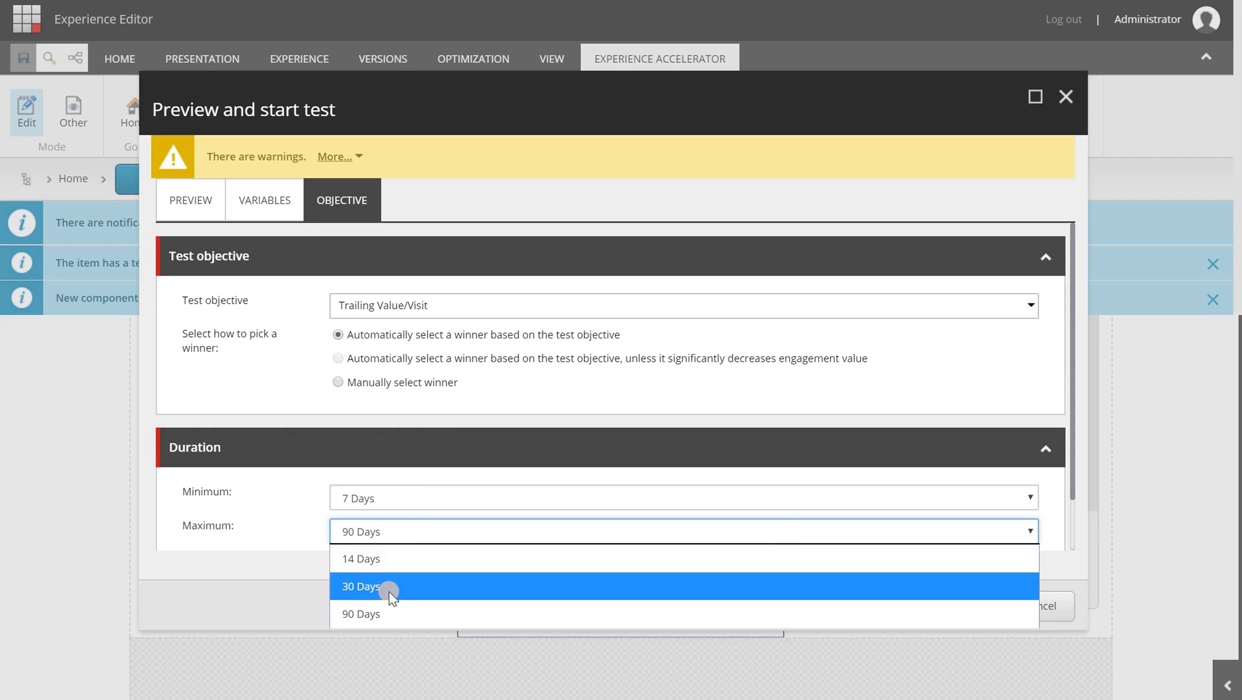
left_click(269, 540)
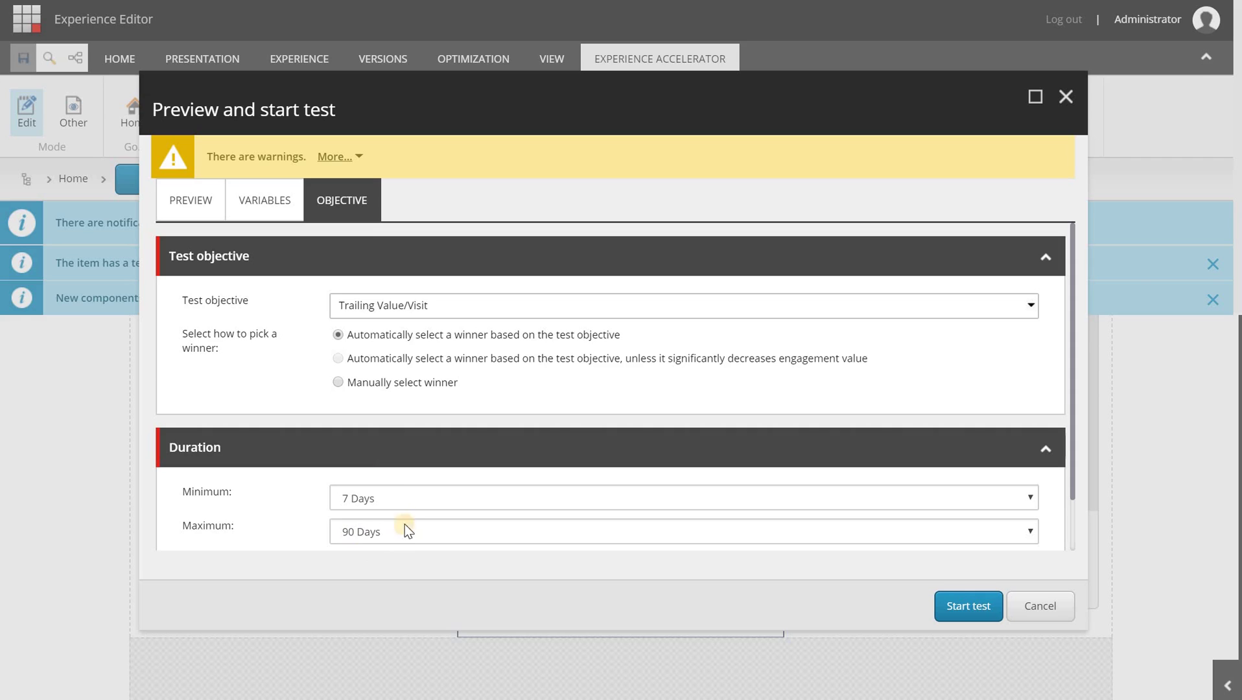
- Start the content test and choose Publish > Current Page from the ribbon
left_click(960, 607)
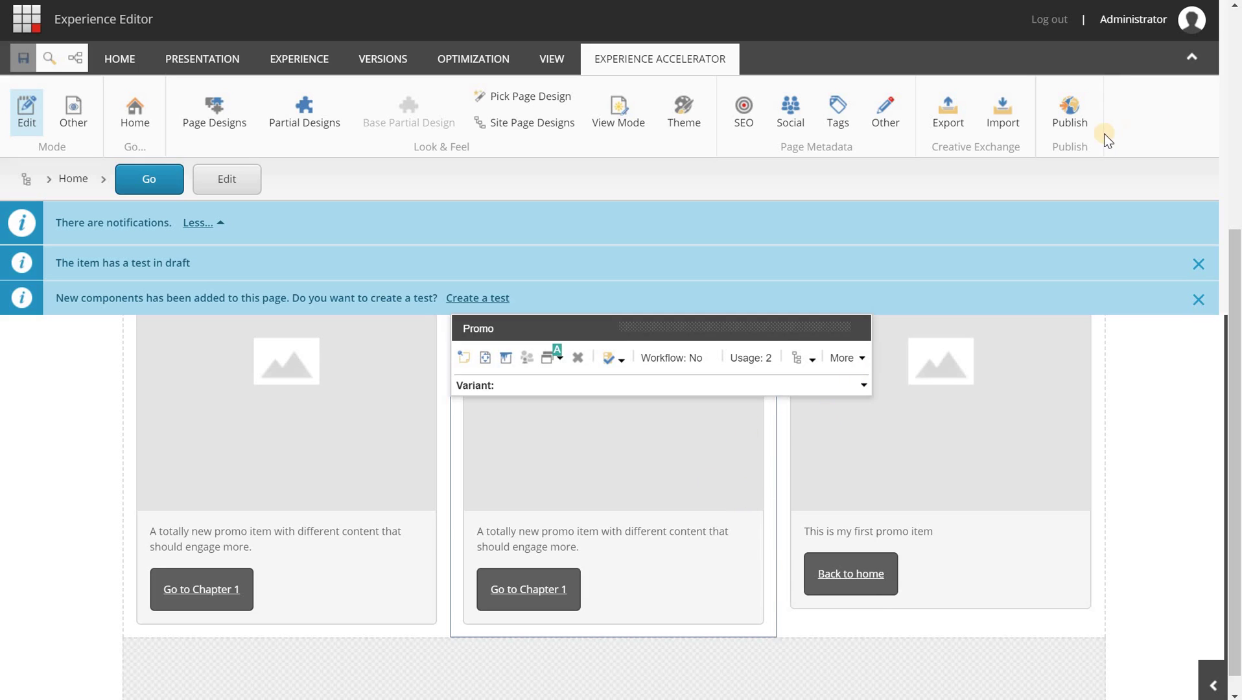
left_click(1077, 122)
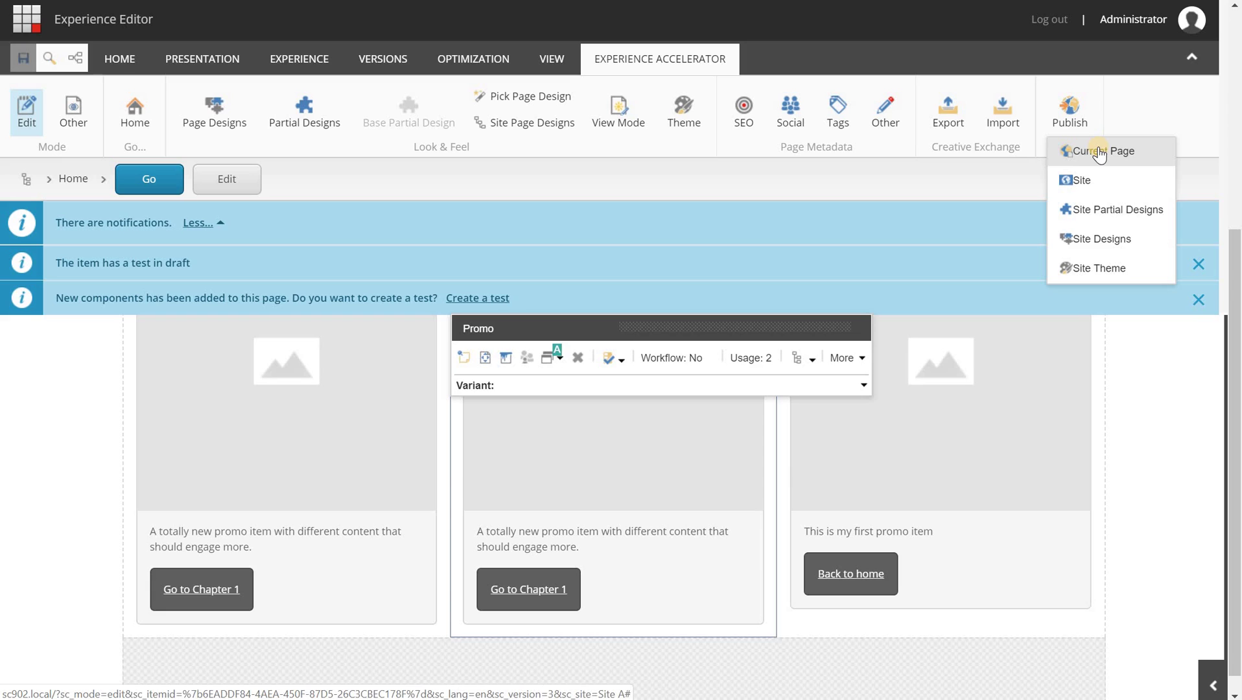
left_click(1101, 153)
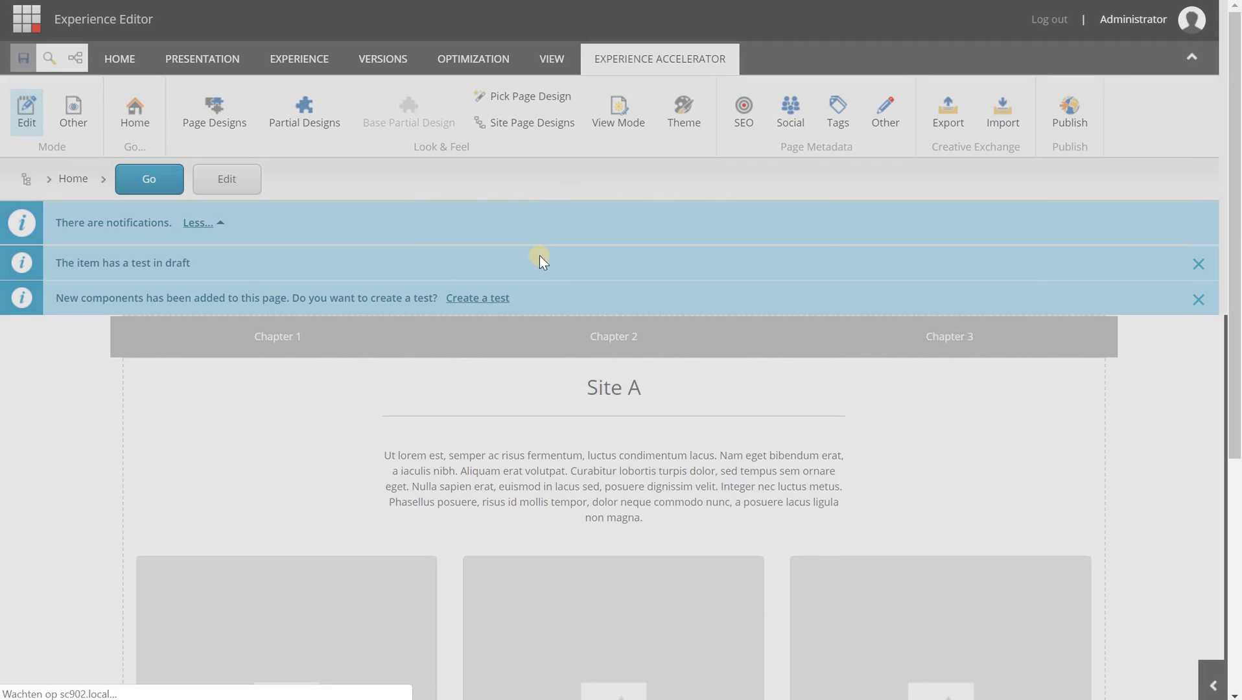
- Publish the Home page with default settings, confirm, and close the finished dialog
left_click(690, 603)
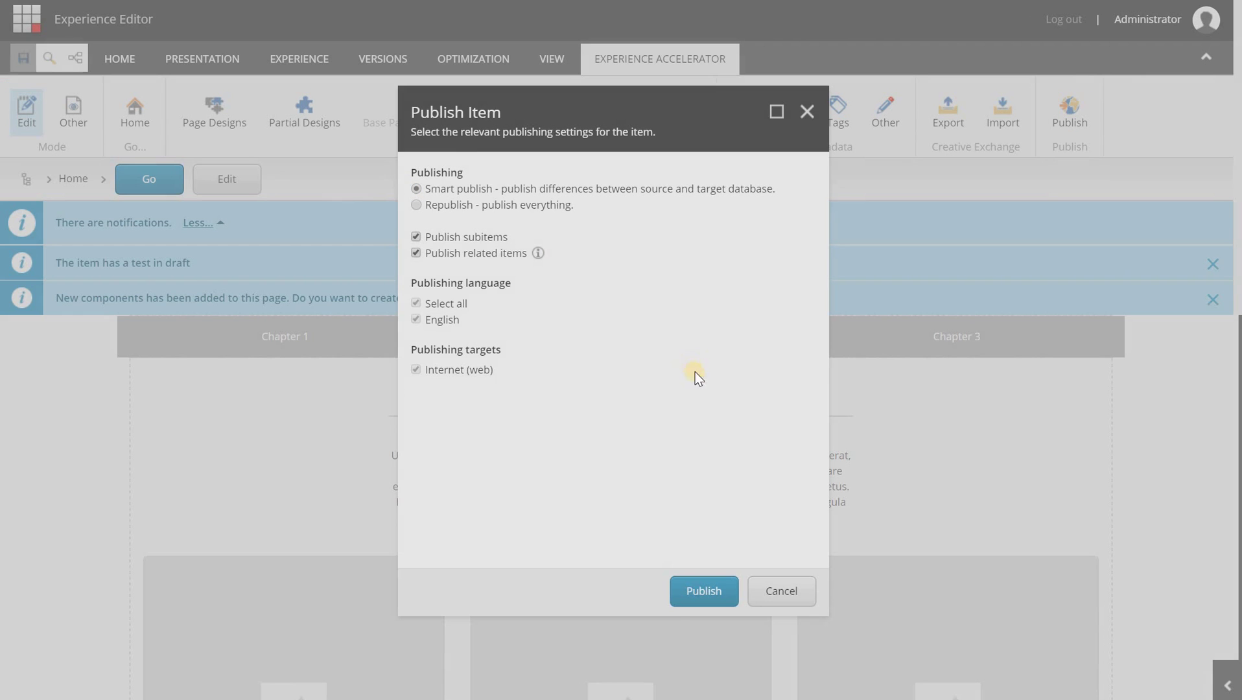
left_click(729, 438)
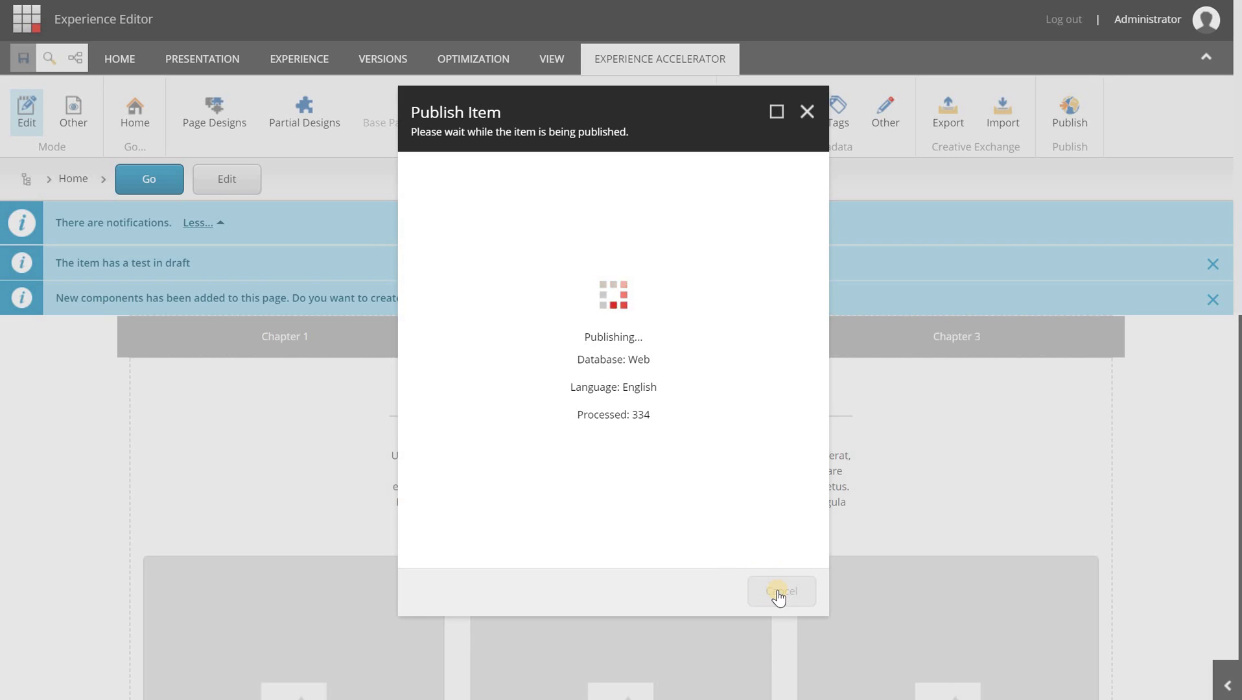
left_click(780, 591)
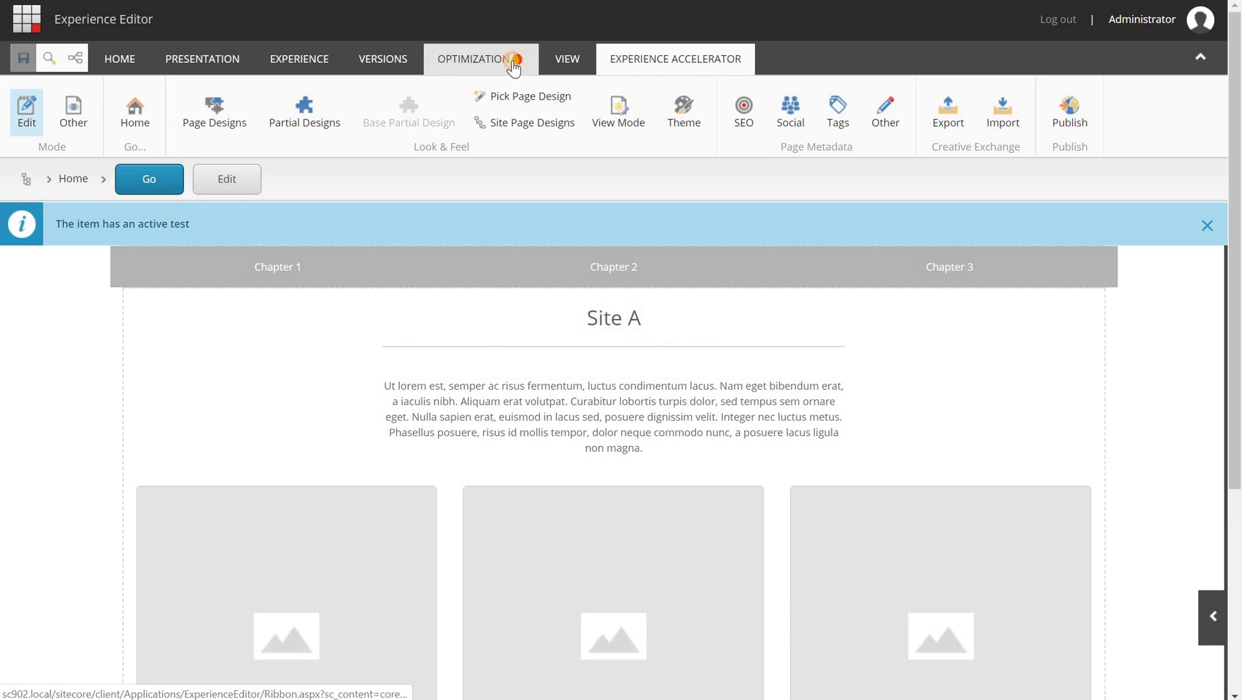
- Show the OPTIMIZATION overview with the active test expected to end in 90 days
left_click(514, 62)
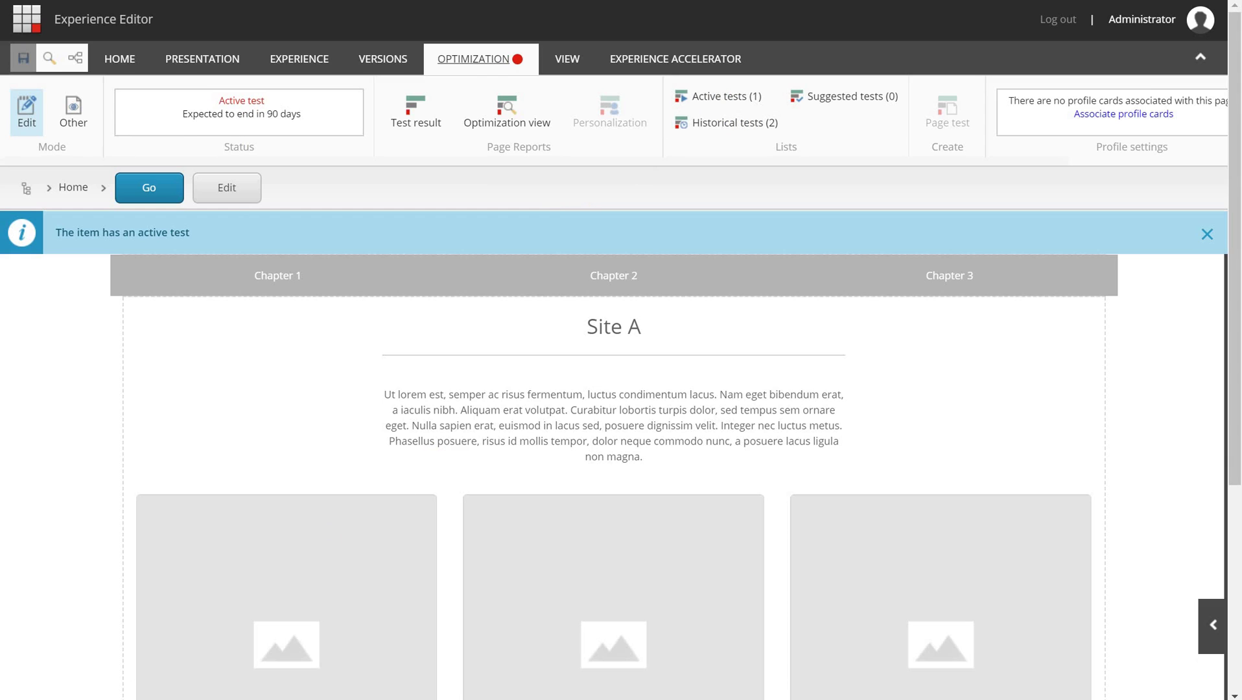
right_click(237, 691)
- View Site A's promo cards with the new variant text privately, then start entering the kill URL
left_click(237, 613)
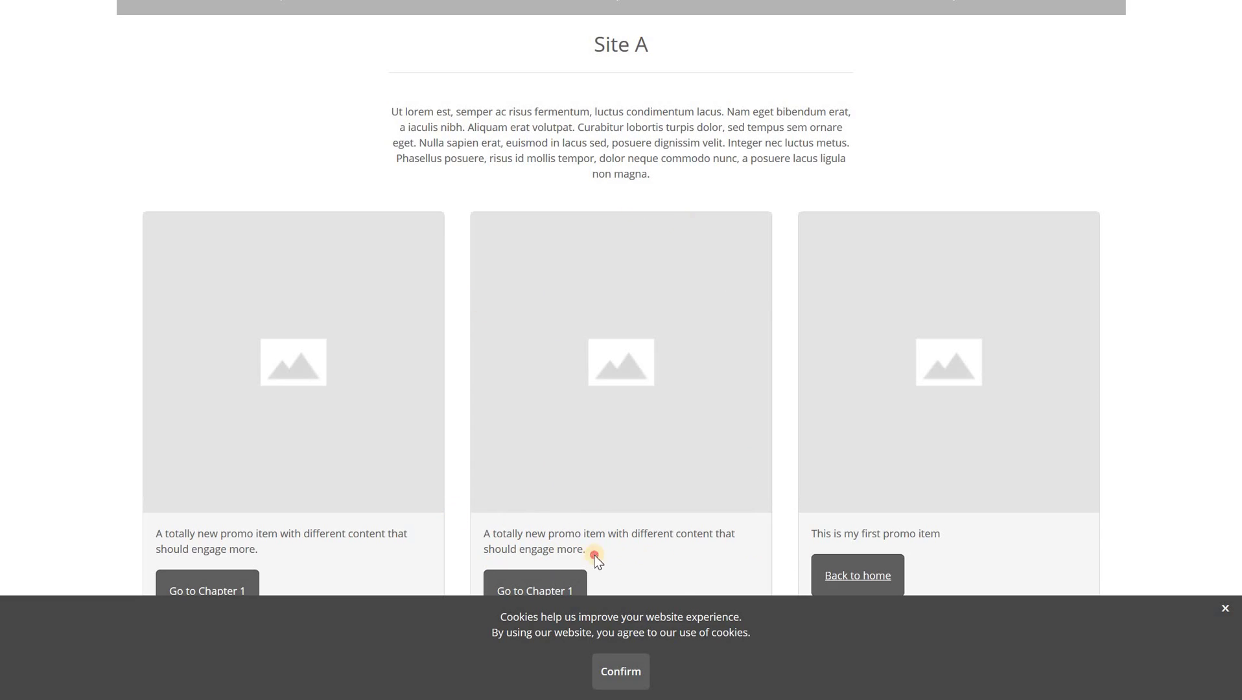
left_click_drag(591, 551, 482, 532)
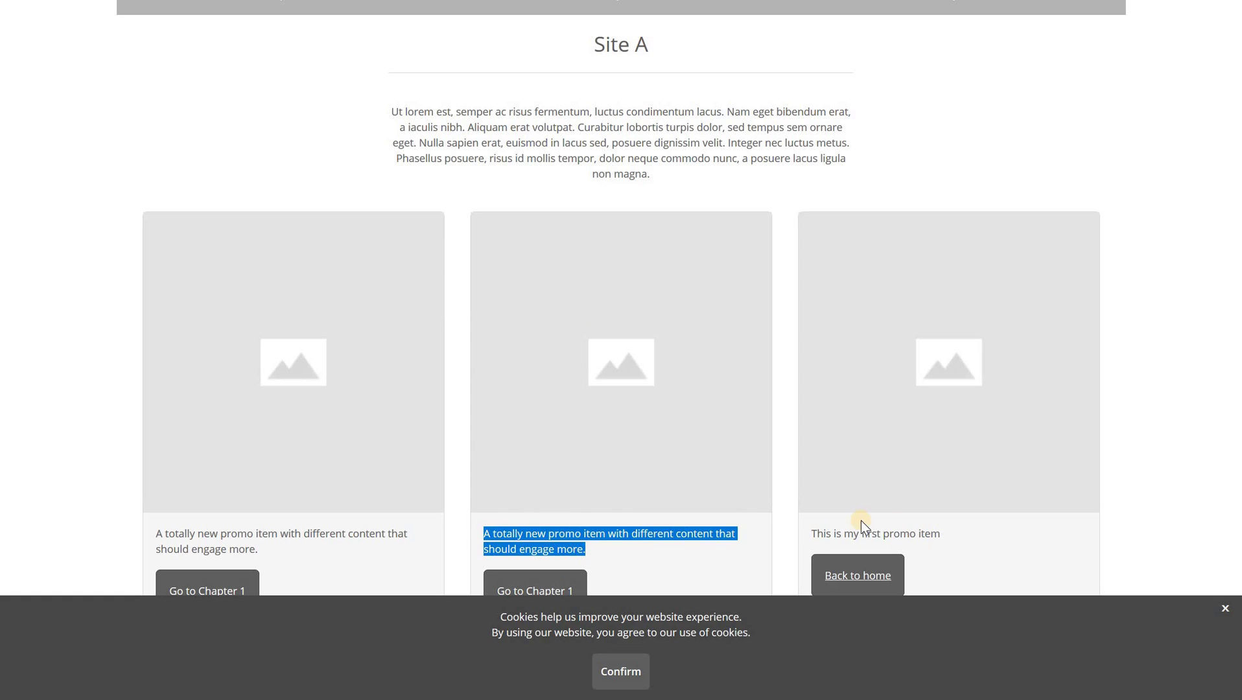
left_click(827, 532)
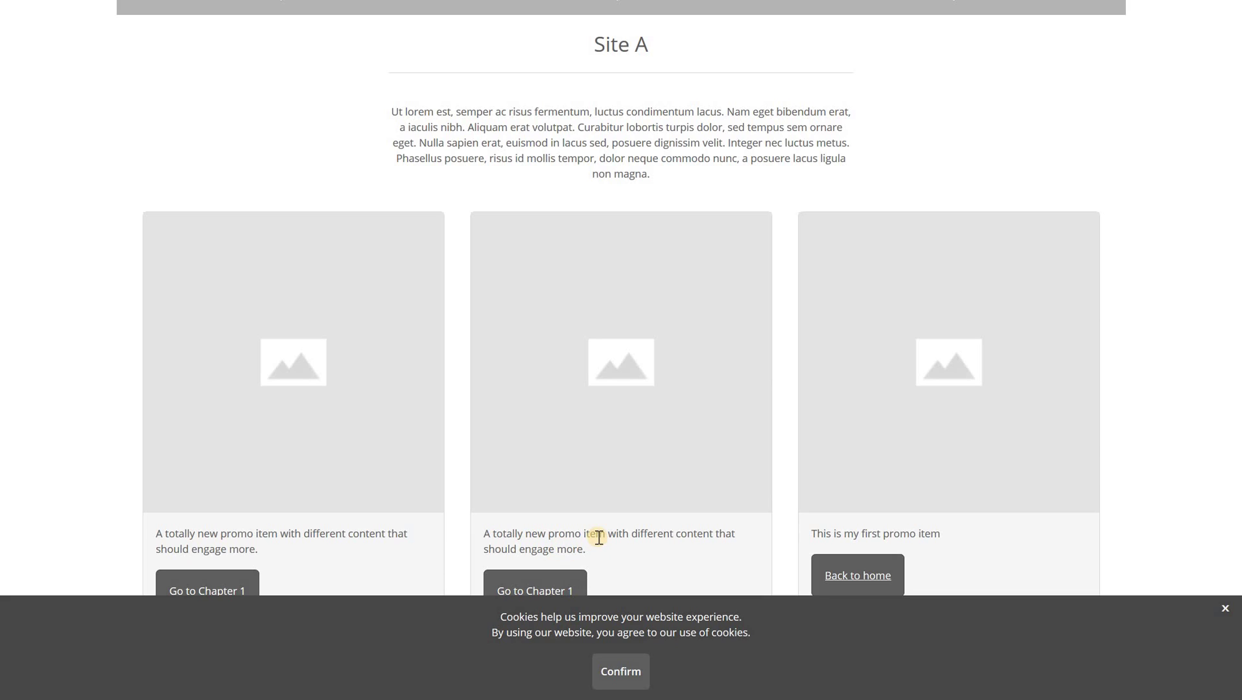
key("ctrl+l")
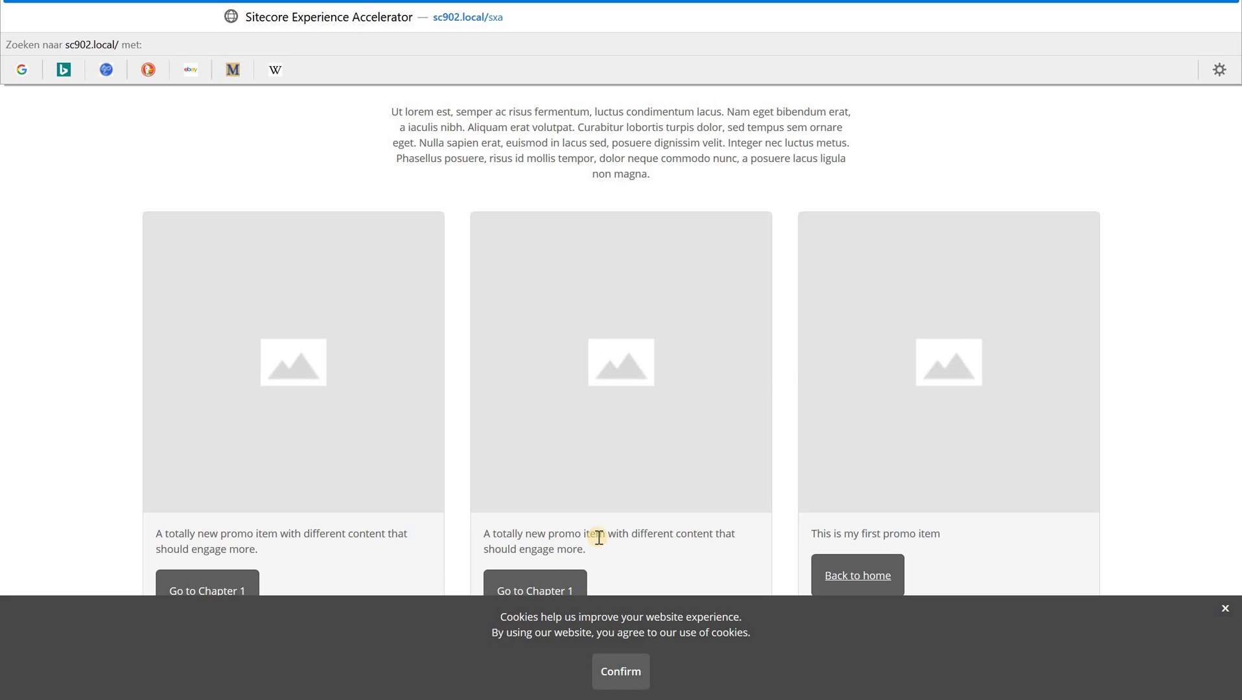
type("kill.")
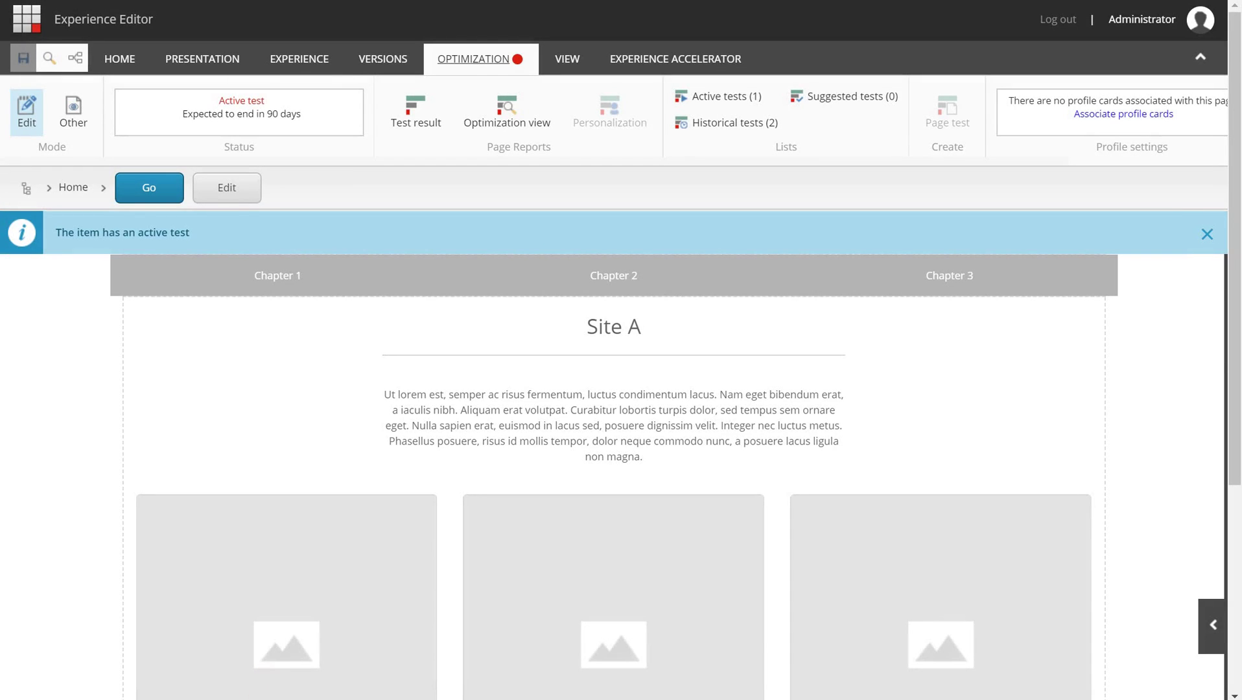
- Open sc902.local in a maximized Chrome incognito window and accept the cookie notice
right_click(183, 657)
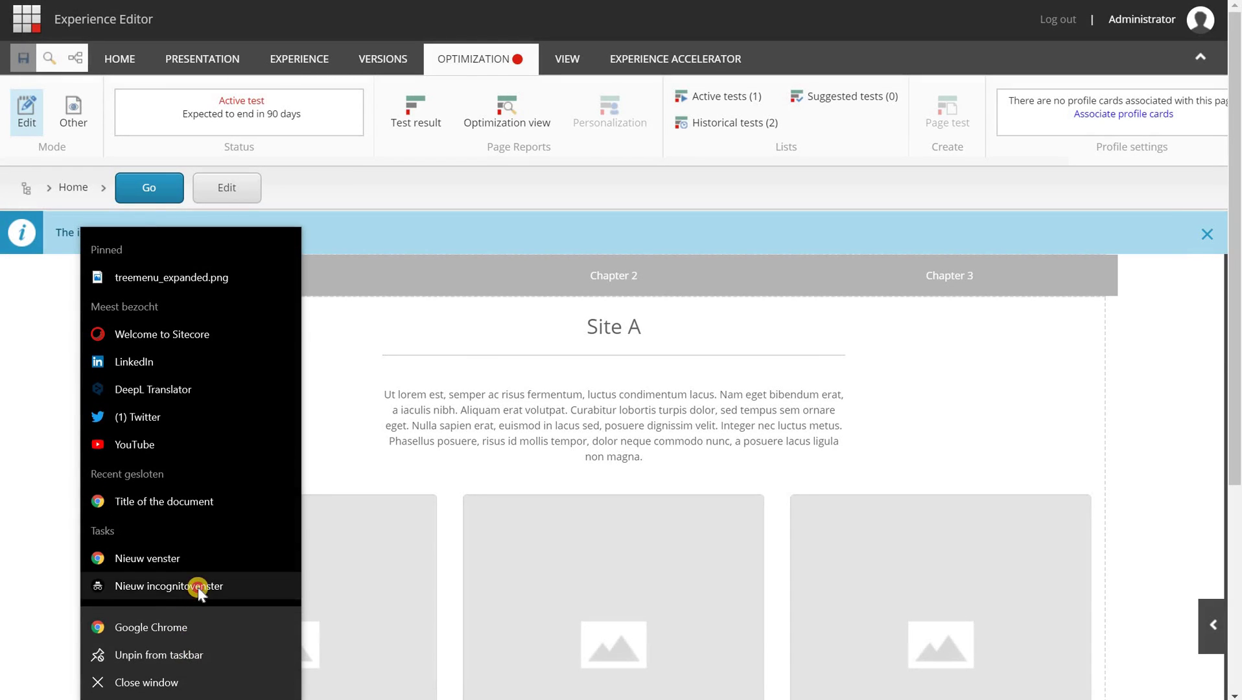
left_click(465, 354)
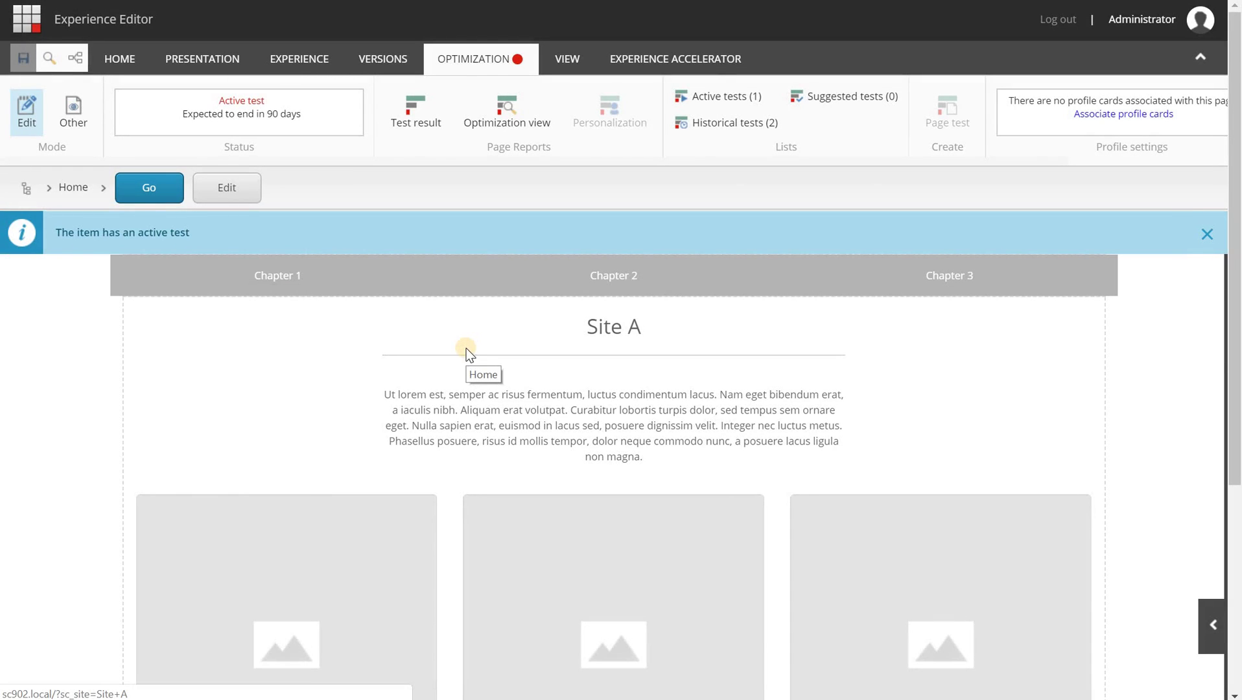
left_click(799, 60)
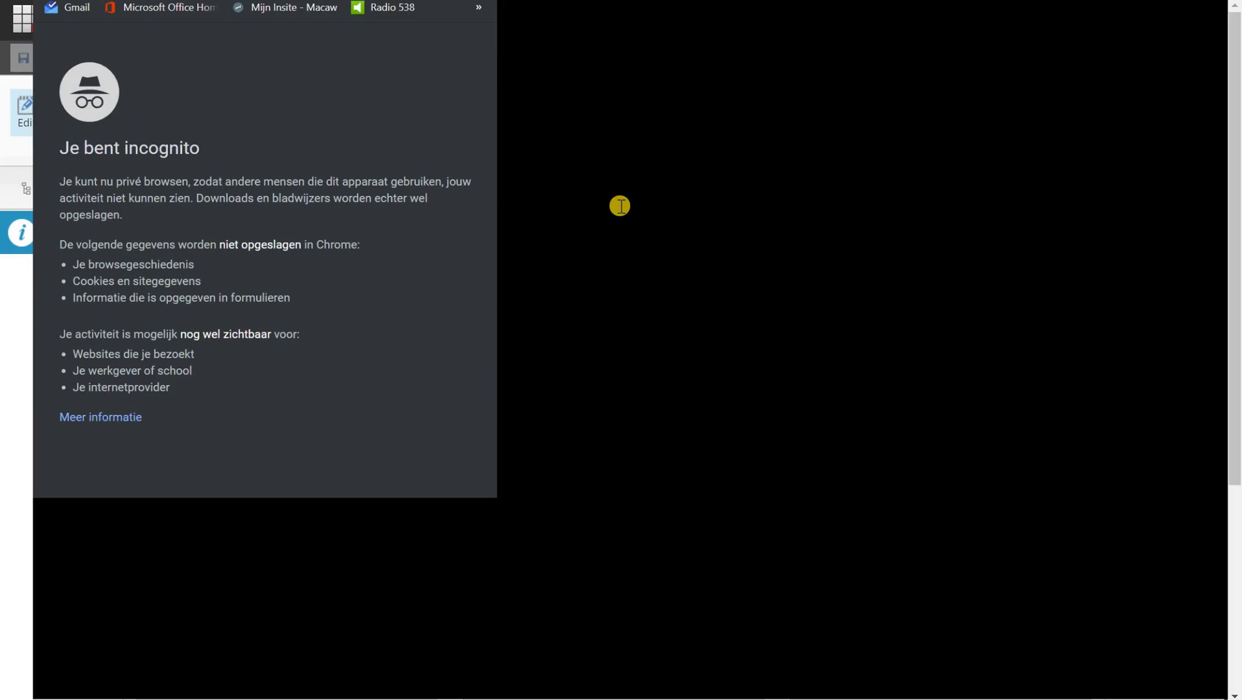
key("ctrl+l")
key("Return")
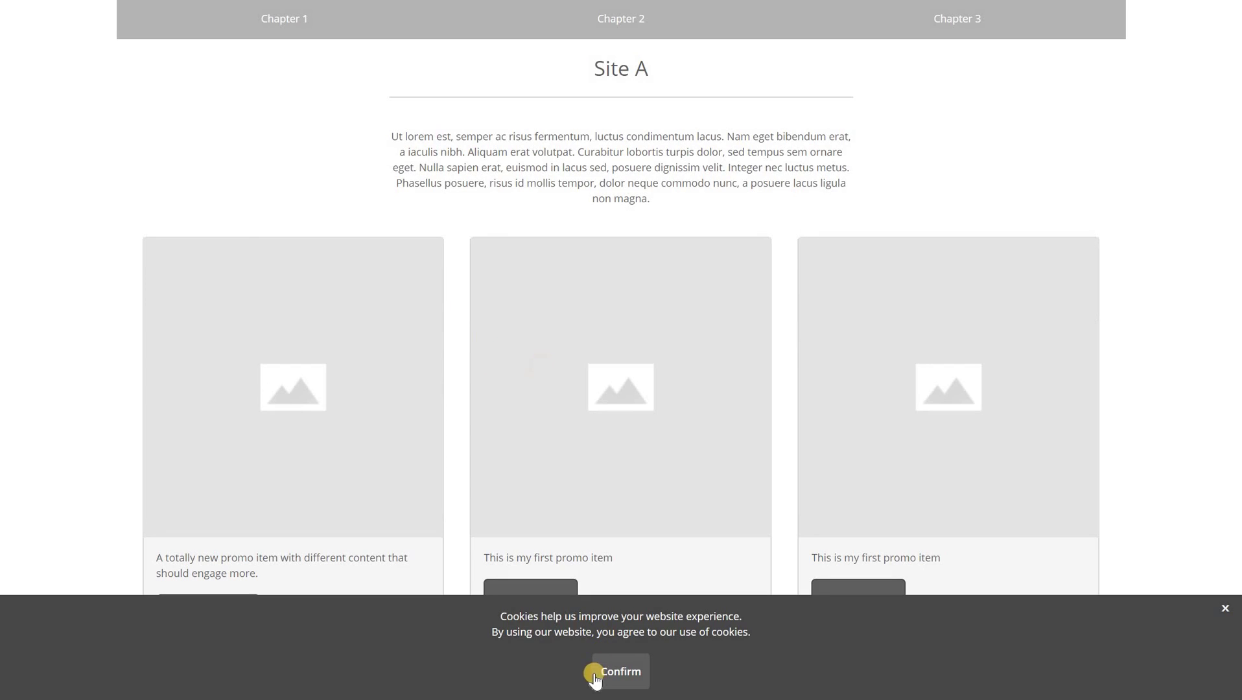
left_click(606, 673)
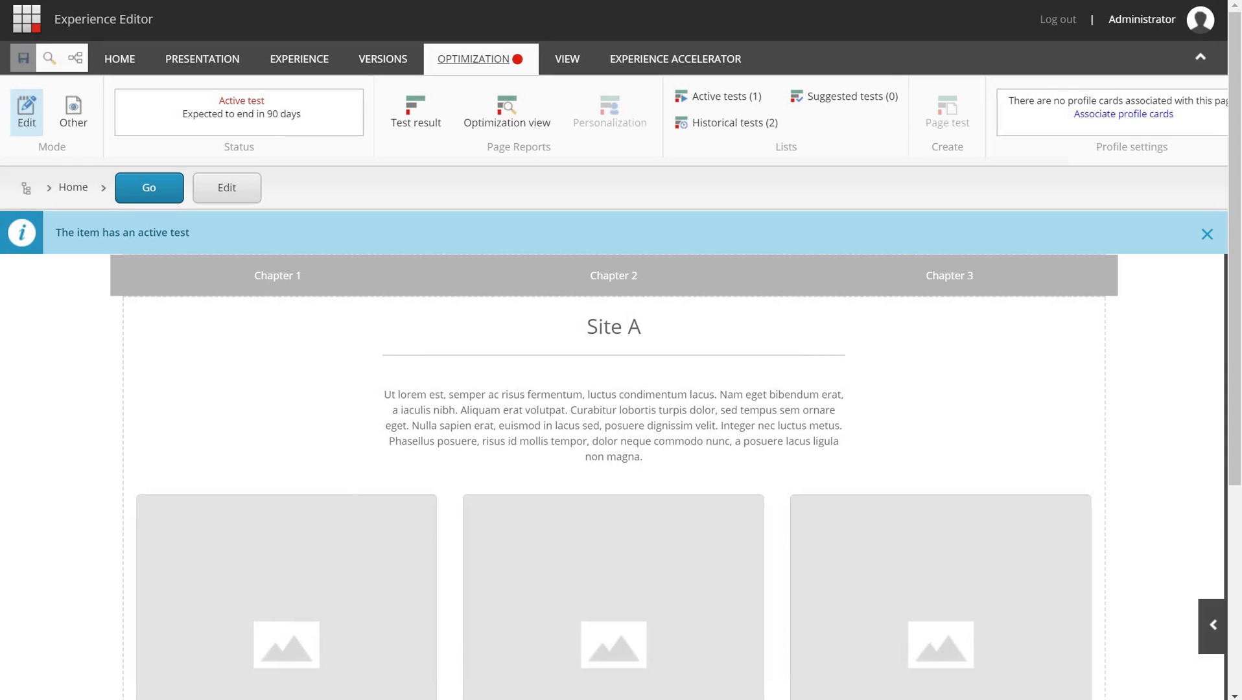
- Load sc902.local in a new private Firefox window
right_click(220, 699)
left_click(269, 585)
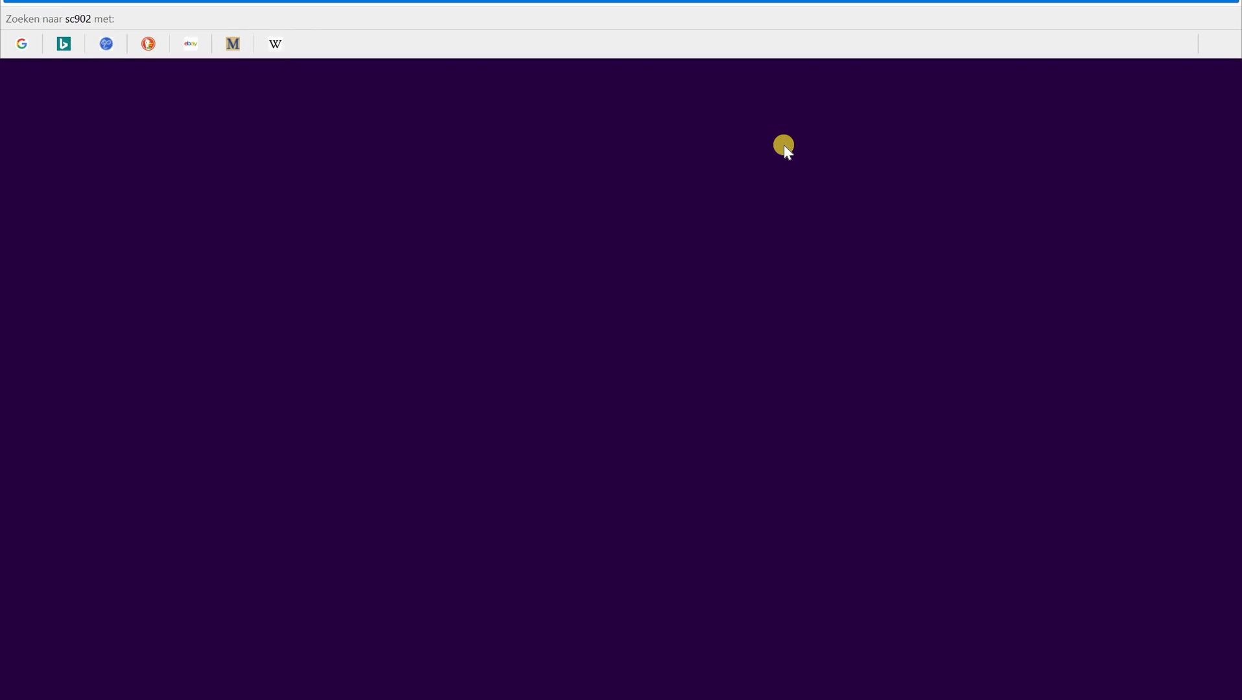
type(".local")
key("Return")
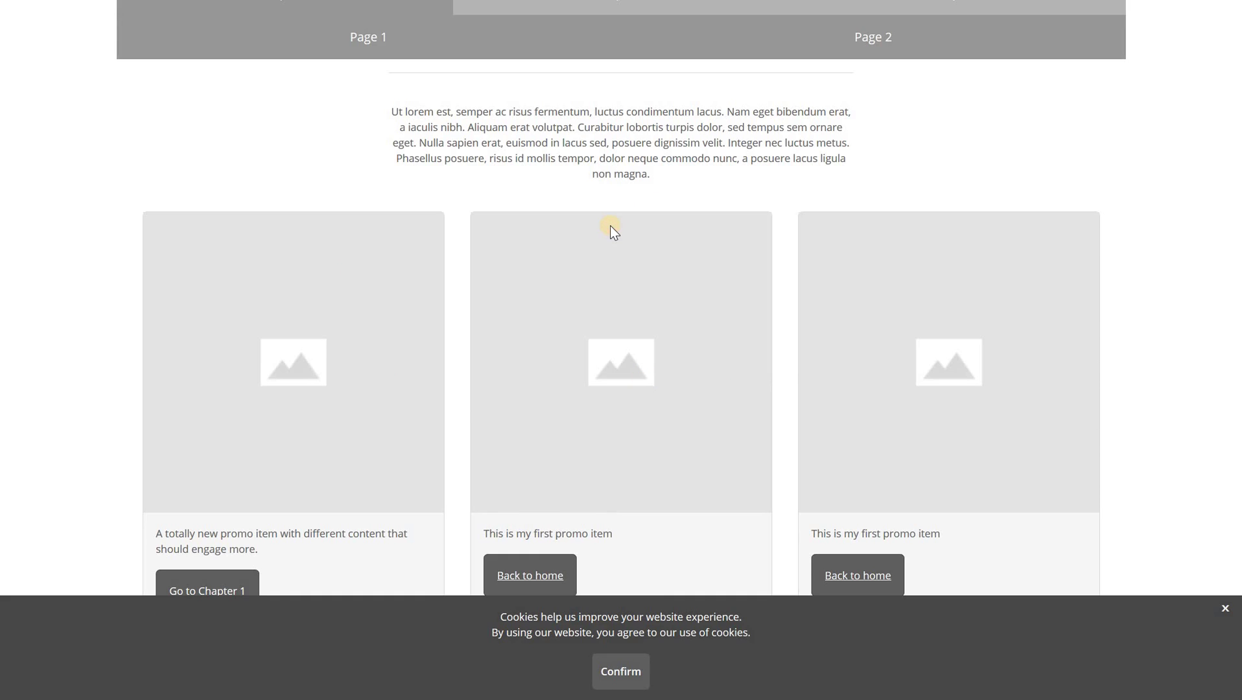
- Follow the second promo's Back to home link, then enter the sc902.local/kill. session URL
left_click(576, 582)
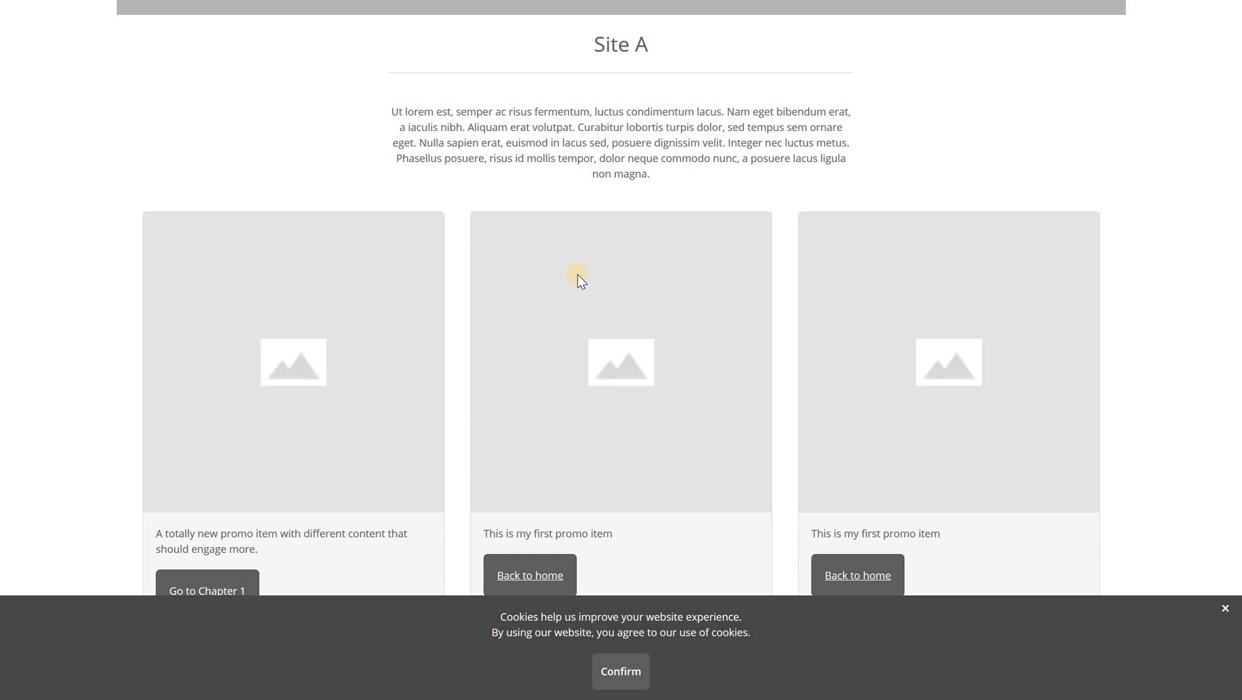
key("ctrl+l")
type("sc902.local/kil")
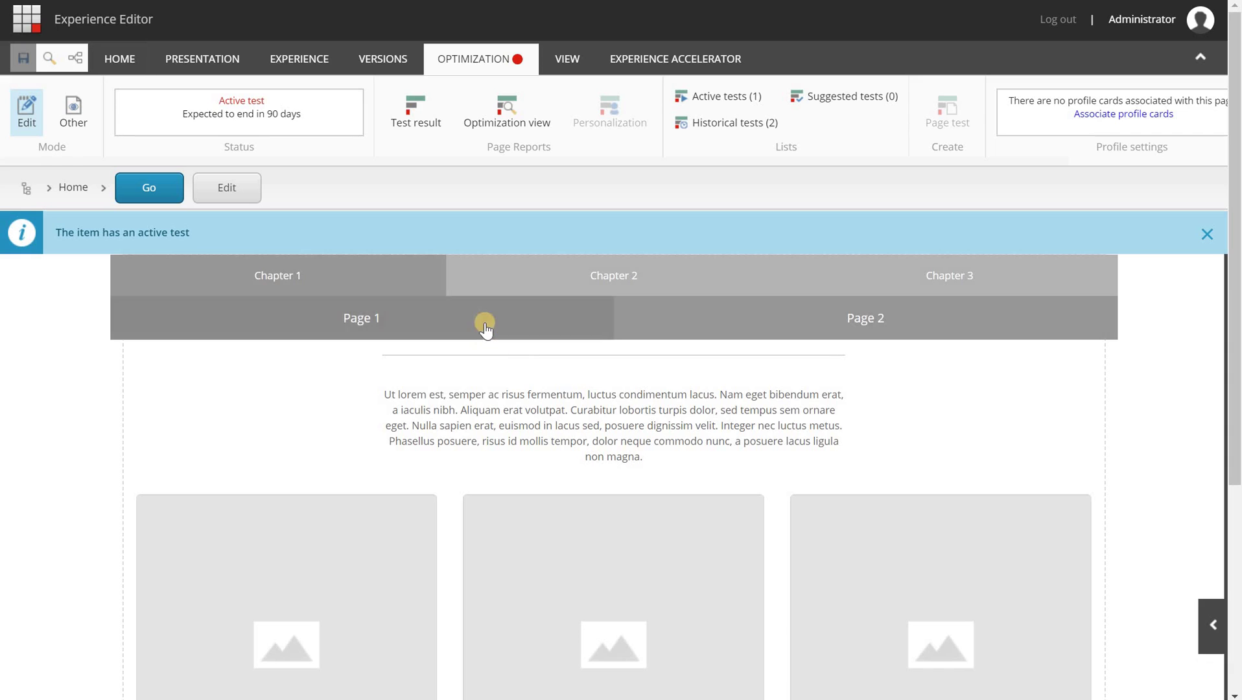
- Open the active test's Test result report and scroll to the Reach details showing one visitor
left_click(416, 111)
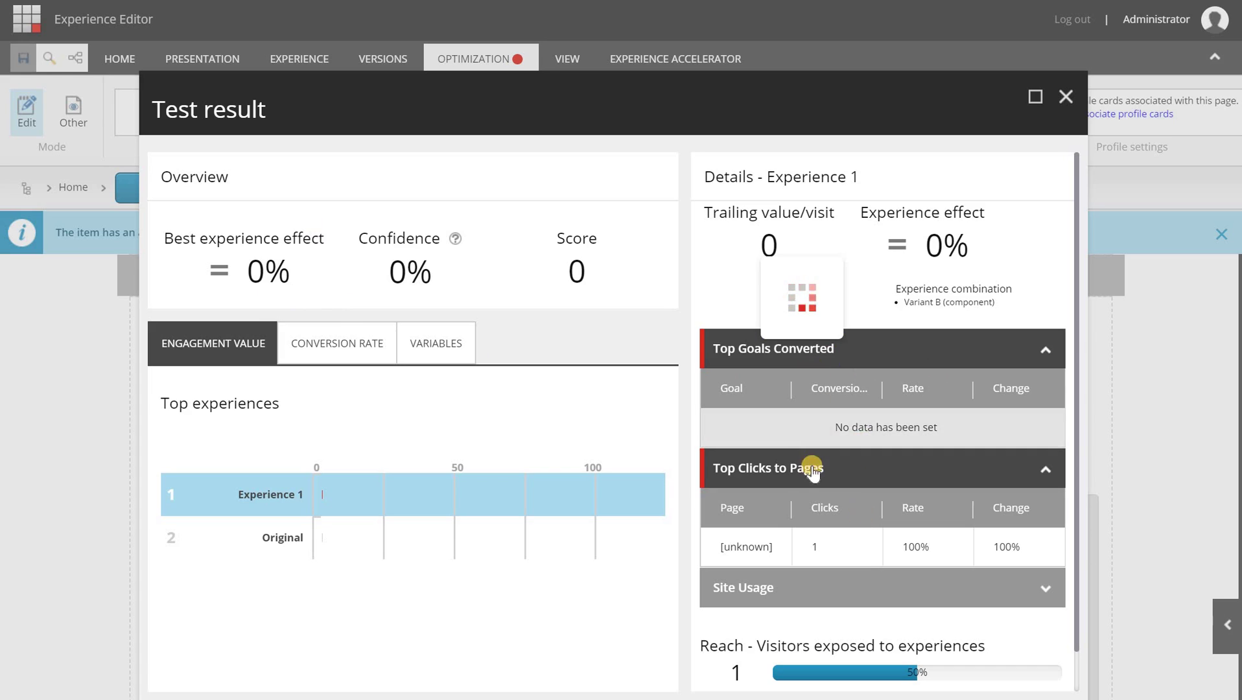
scroll(791, 420, "down", 4)
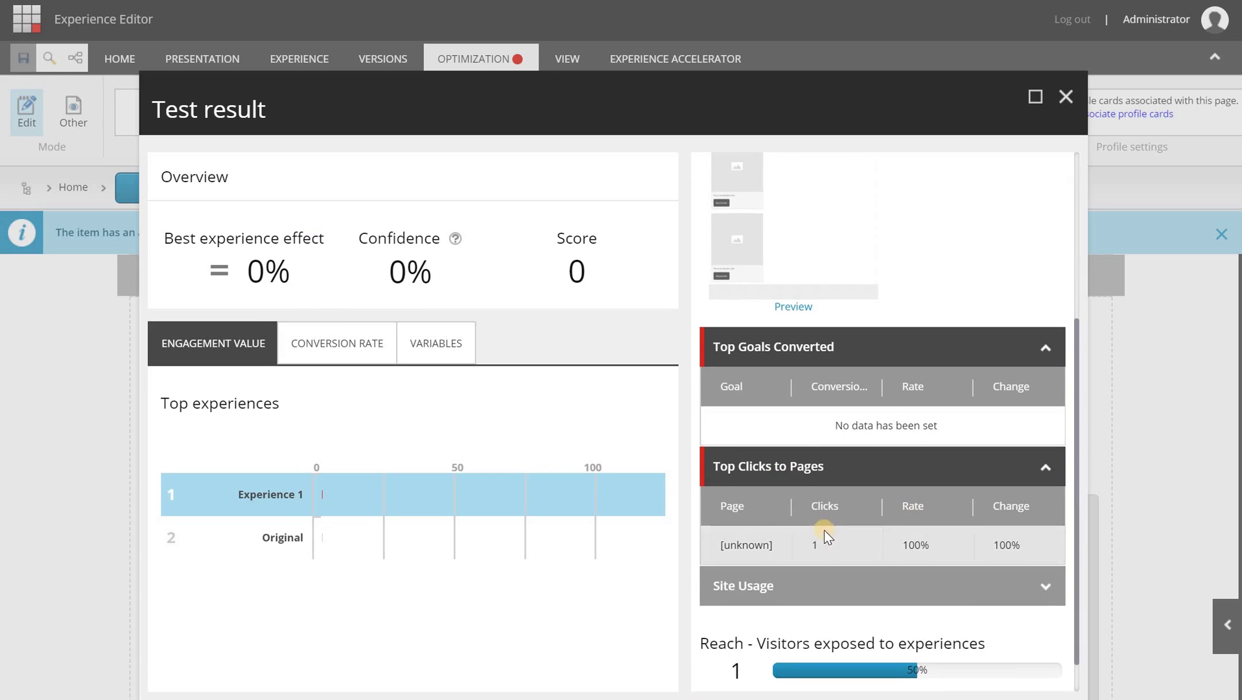
scroll(826, 537, "down", 1)
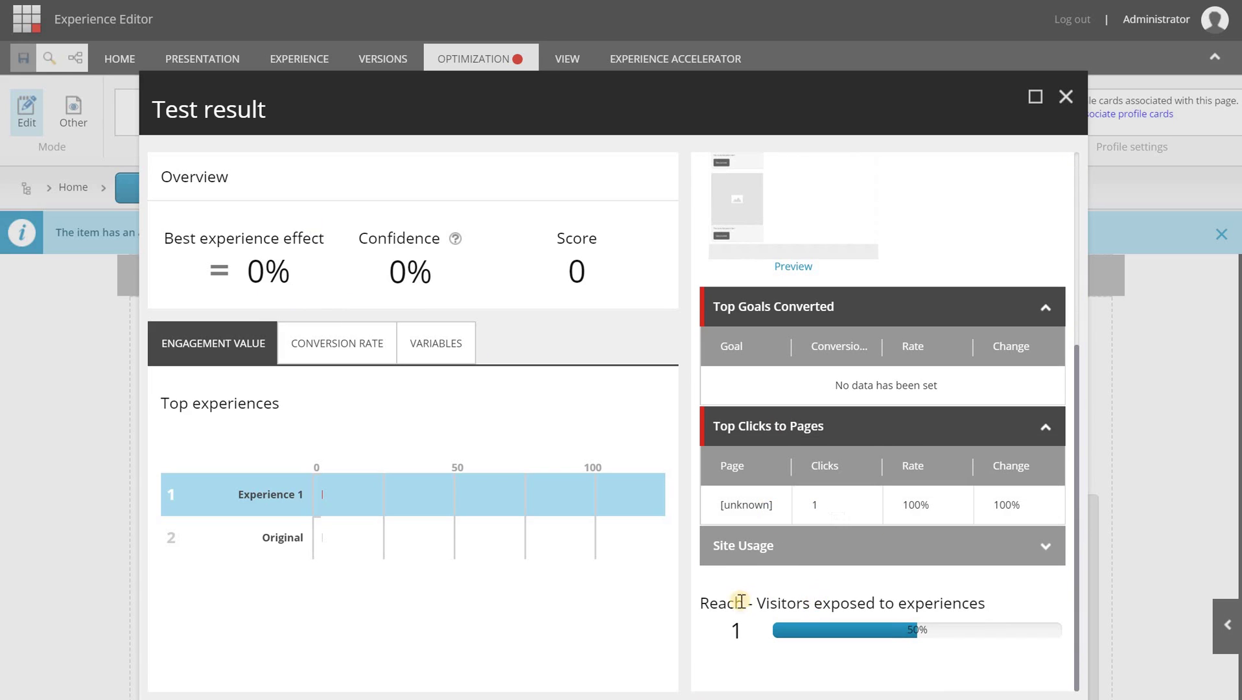
left_click_drag(699, 603, 845, 603)
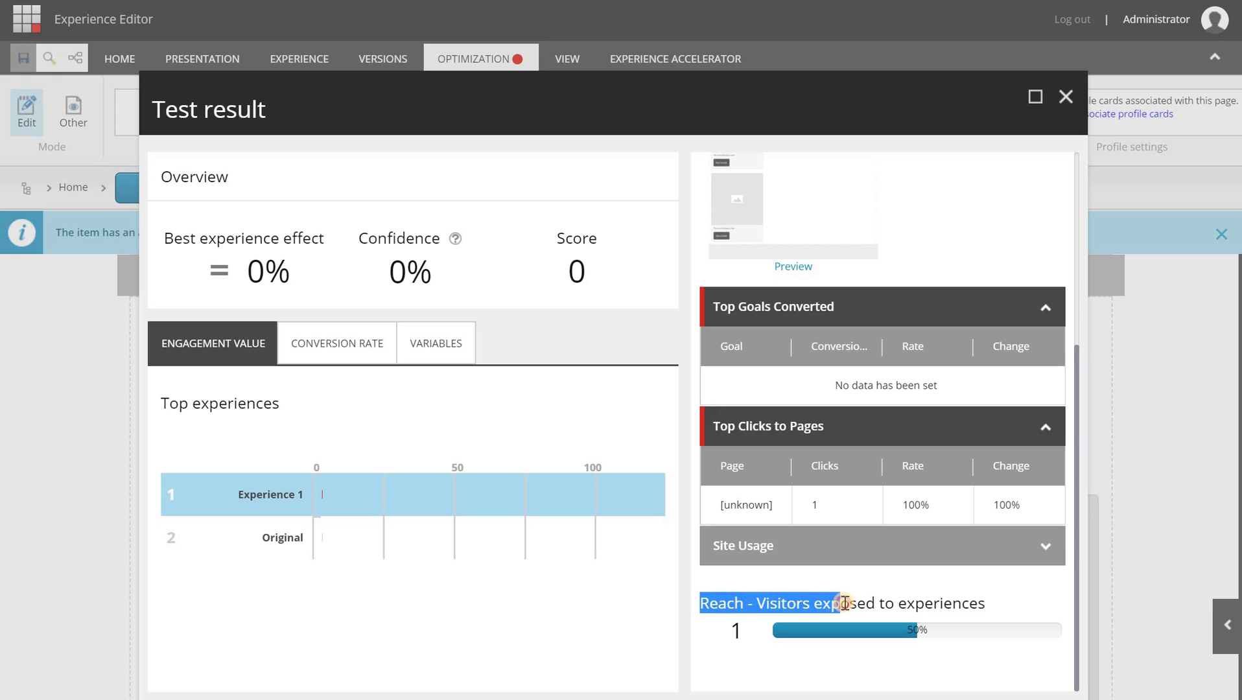
left_click(843, 597)
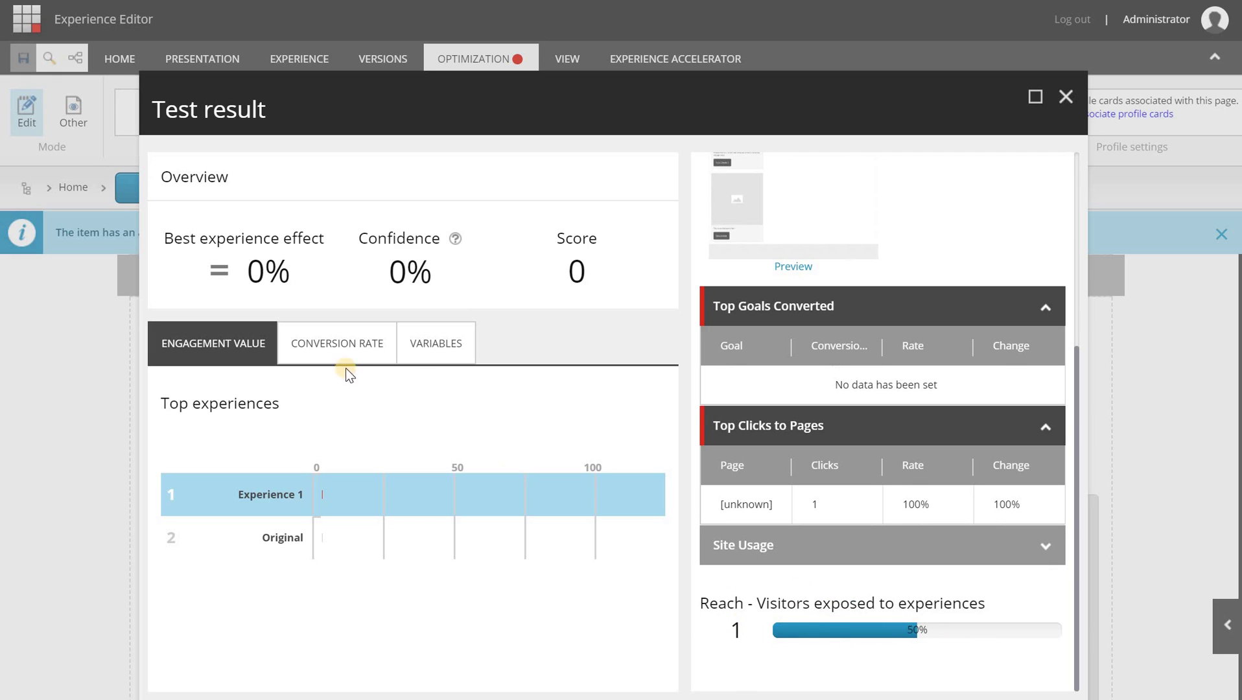
- Show the test's conversion rate measured against the Login goal
left_click(357, 349)
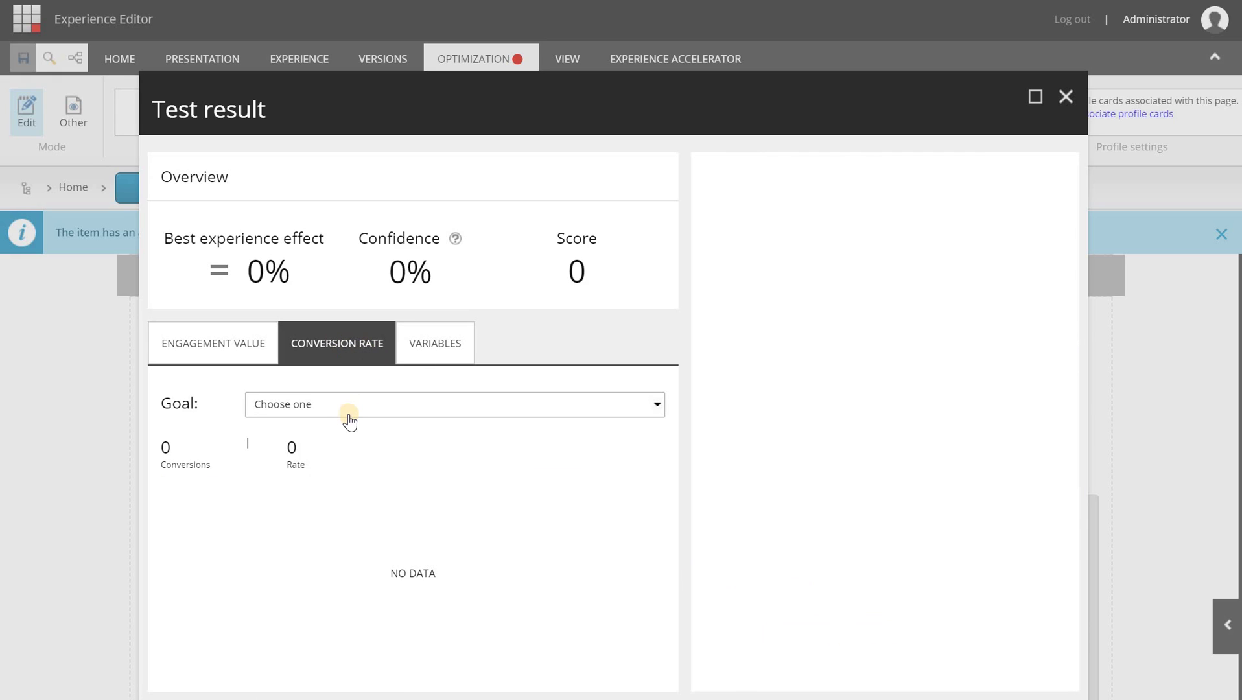
left_click(349, 418)
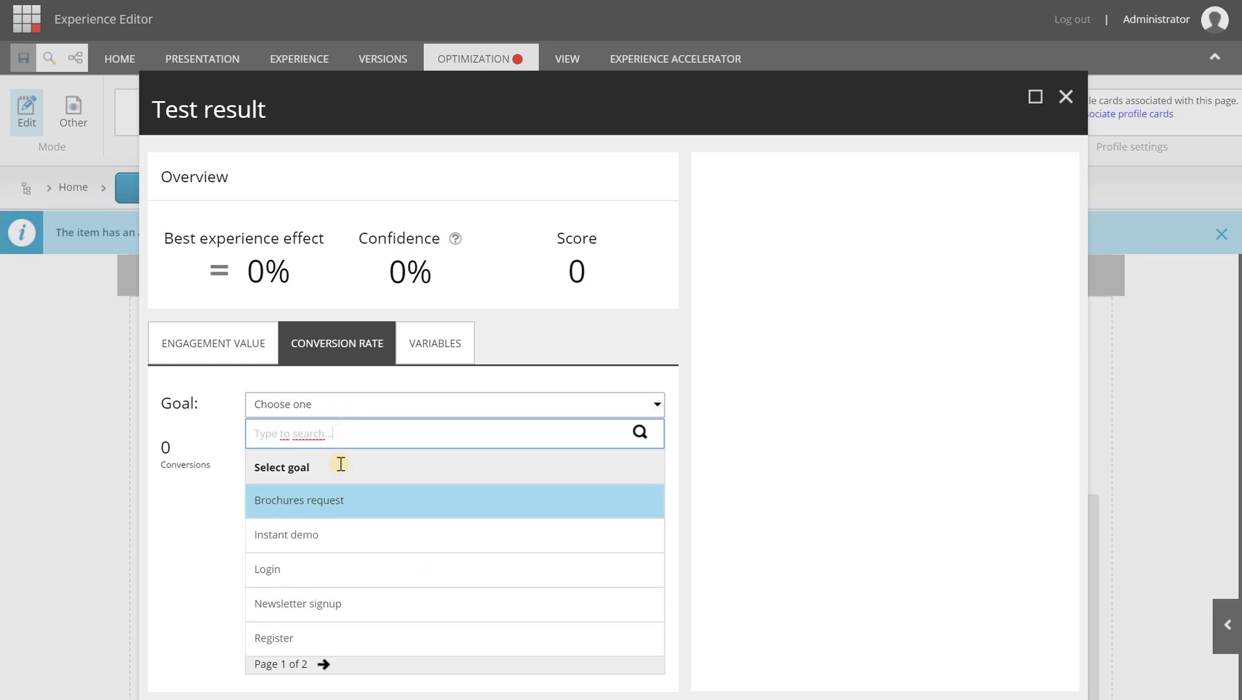
left_click(291, 575)
- Select Experience 1, switch the goal to Newsletter signup, and show the Variables breakdown
left_click(317, 559)
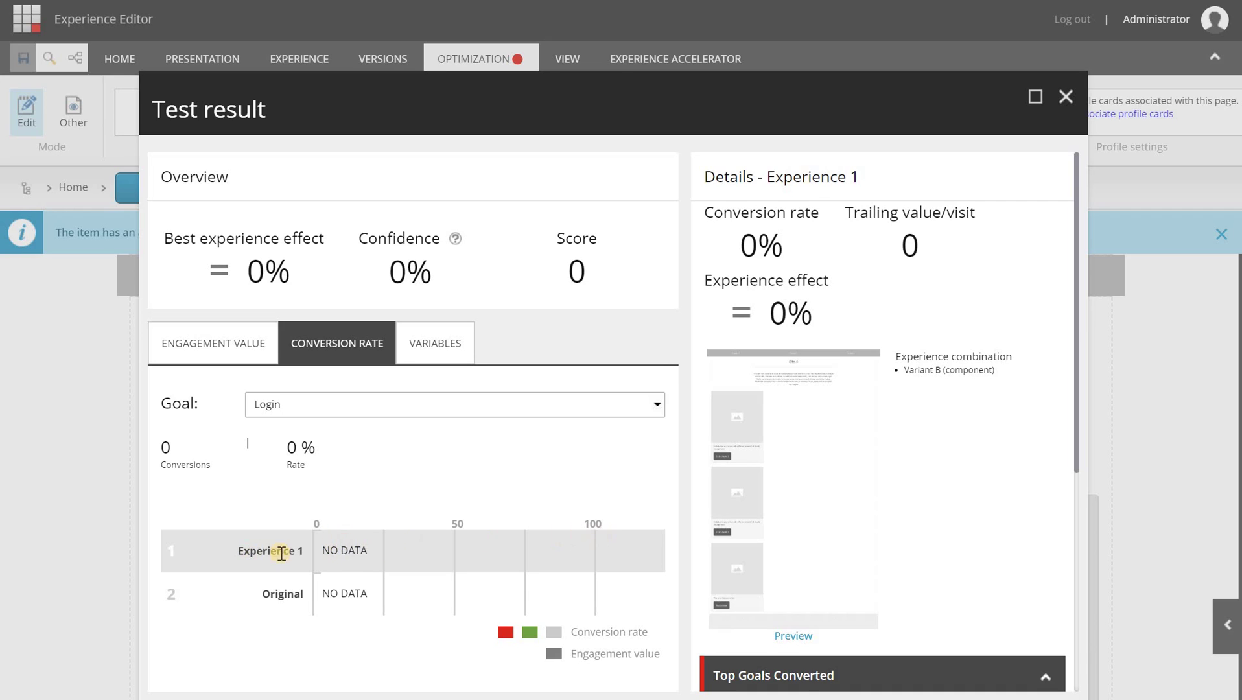
left_click(446, 551)
left_click(449, 407)
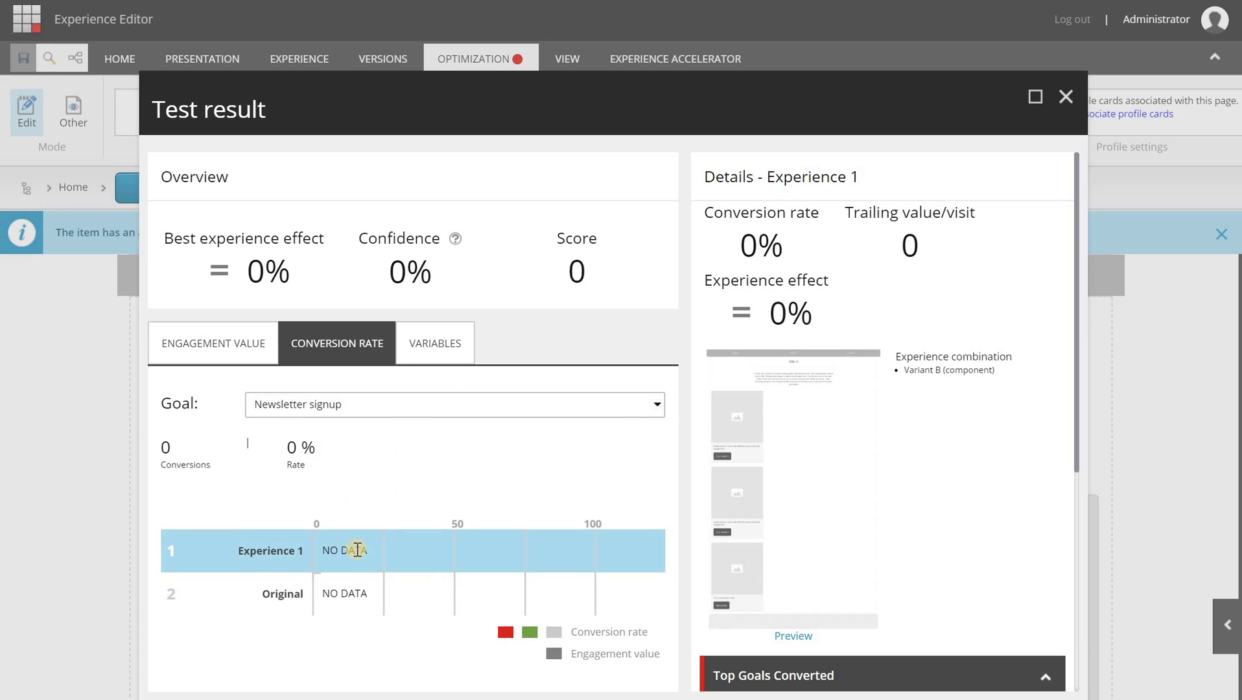
left_click(431, 340)
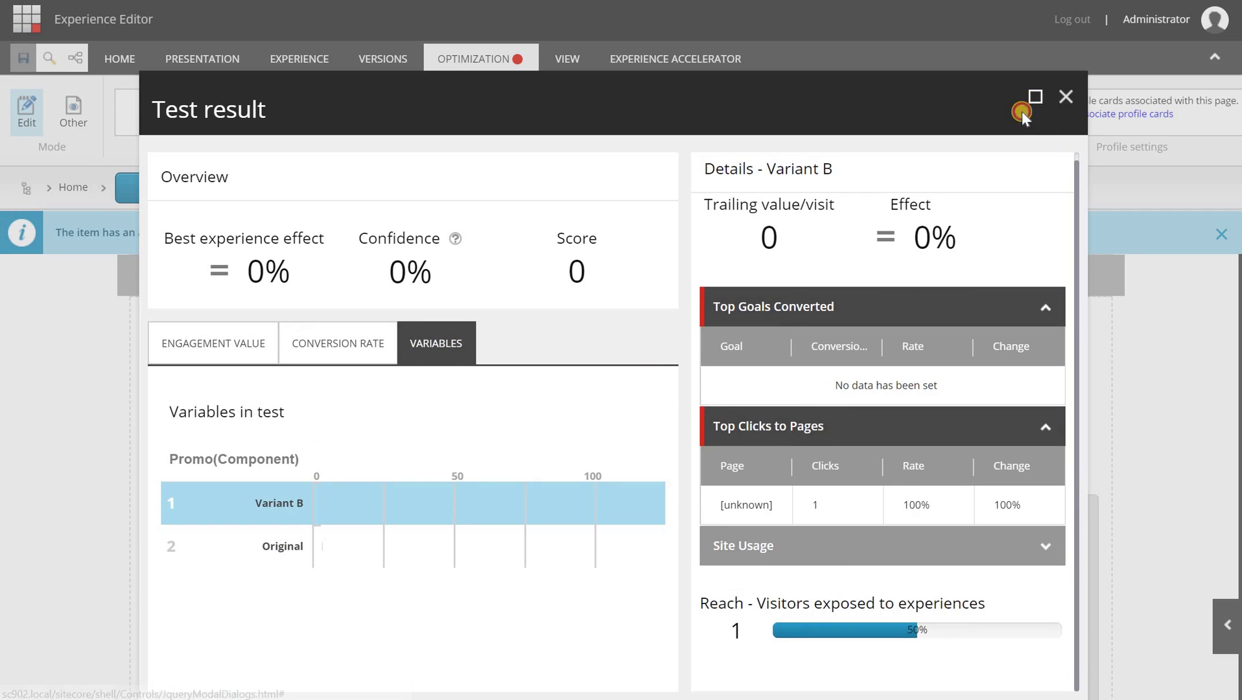
- Maximize the Test result window to show Variant B's full results
left_click(1036, 97)
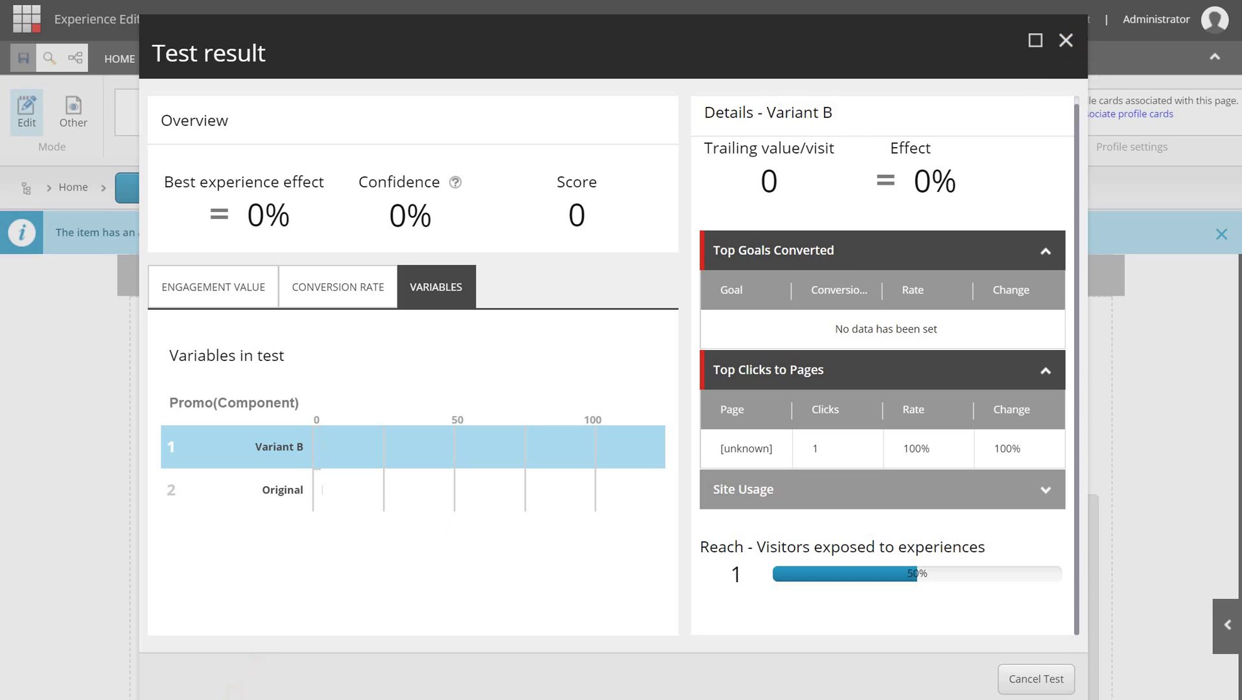
- Load sc902.local in a new private Firefox window, accept cookies, and check the first promo's variant text
right_click(246, 698)
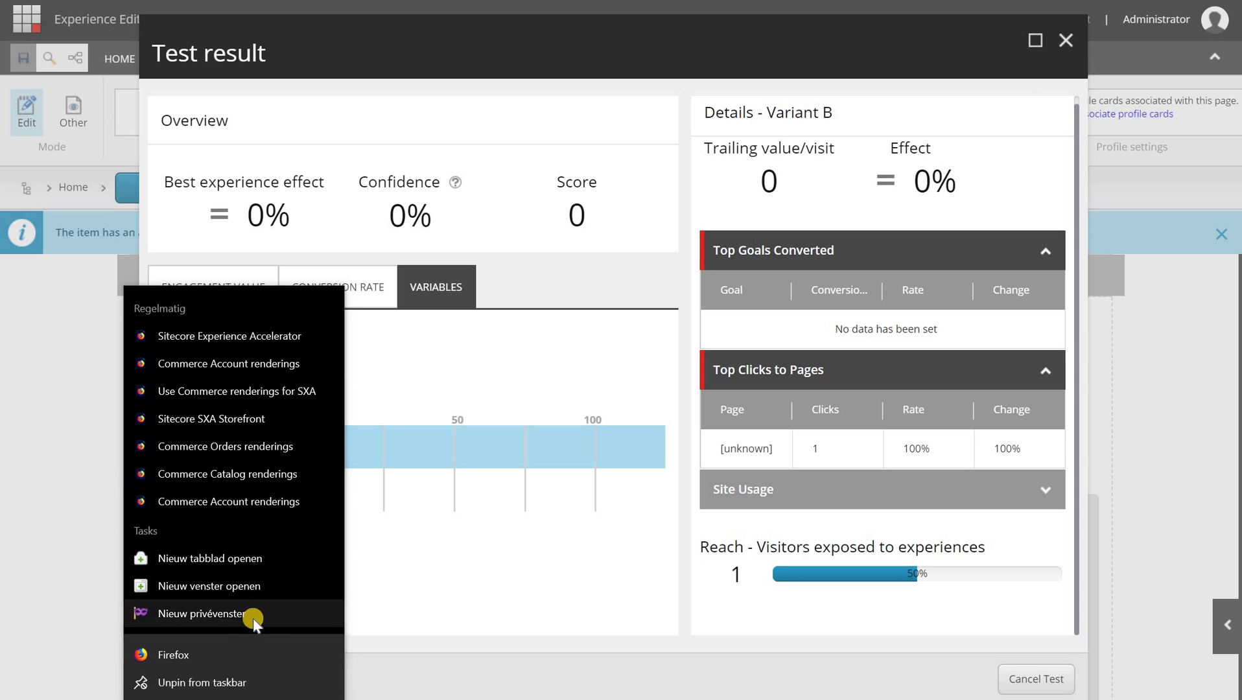
left_click(428, 215)
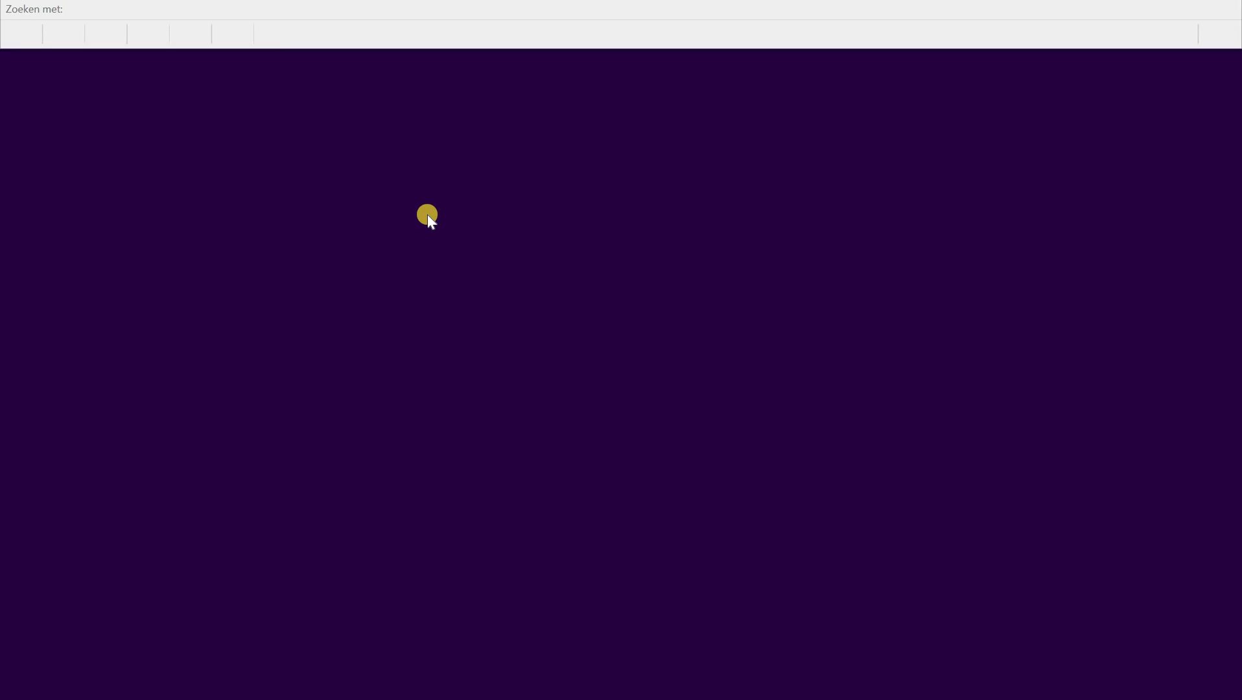
type("sc90")
key("Return")
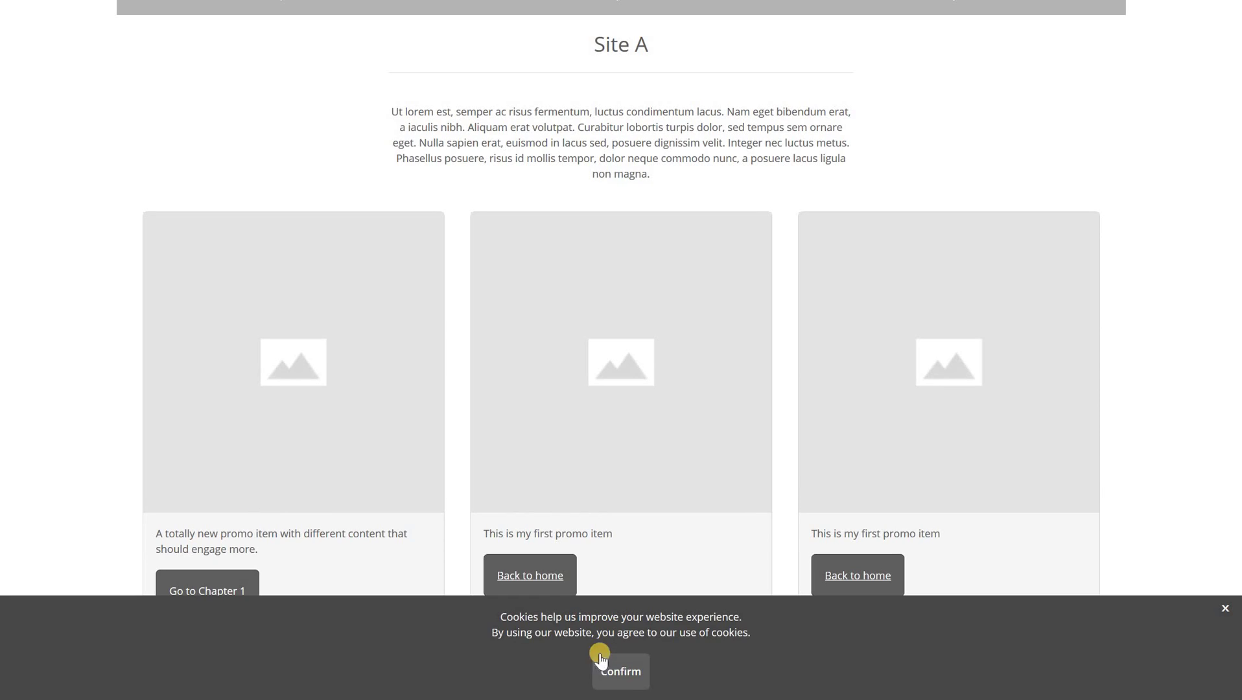
left_click(600, 658)
left_click_drag(271, 551, 161, 528)
left_click(221, 555)
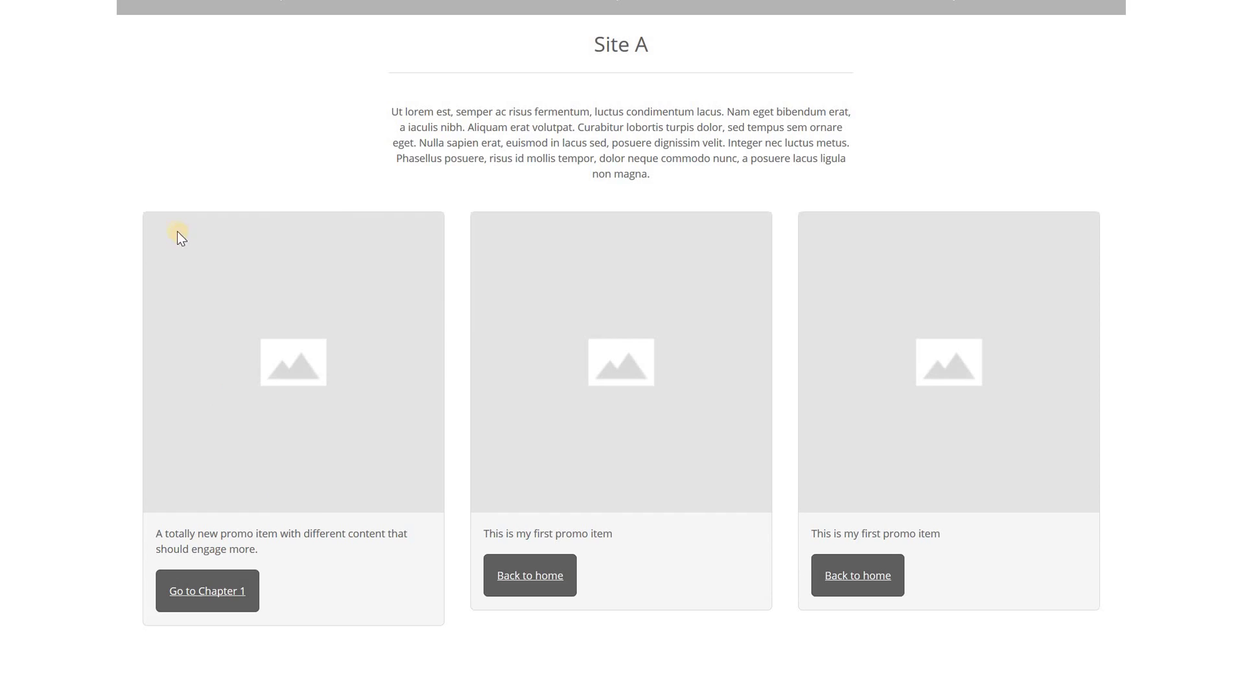